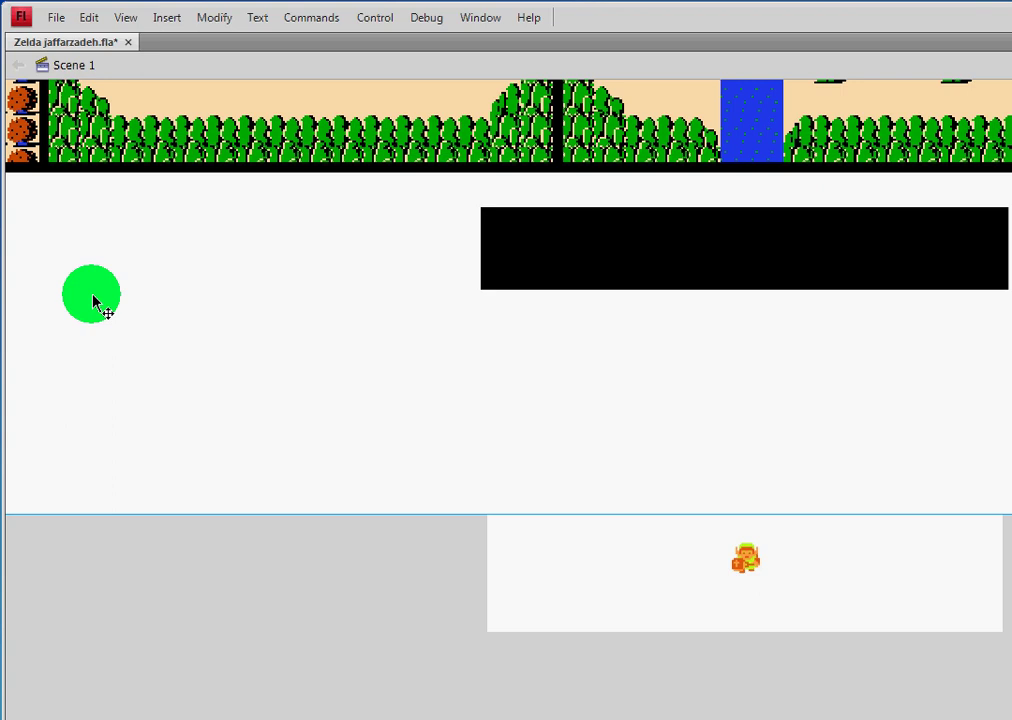
# Test the Zelda game as a compiled movie with Ctrl+Enter.
pyautogui.moveTo(93, 302); pyautogui.dragTo(851, 383)
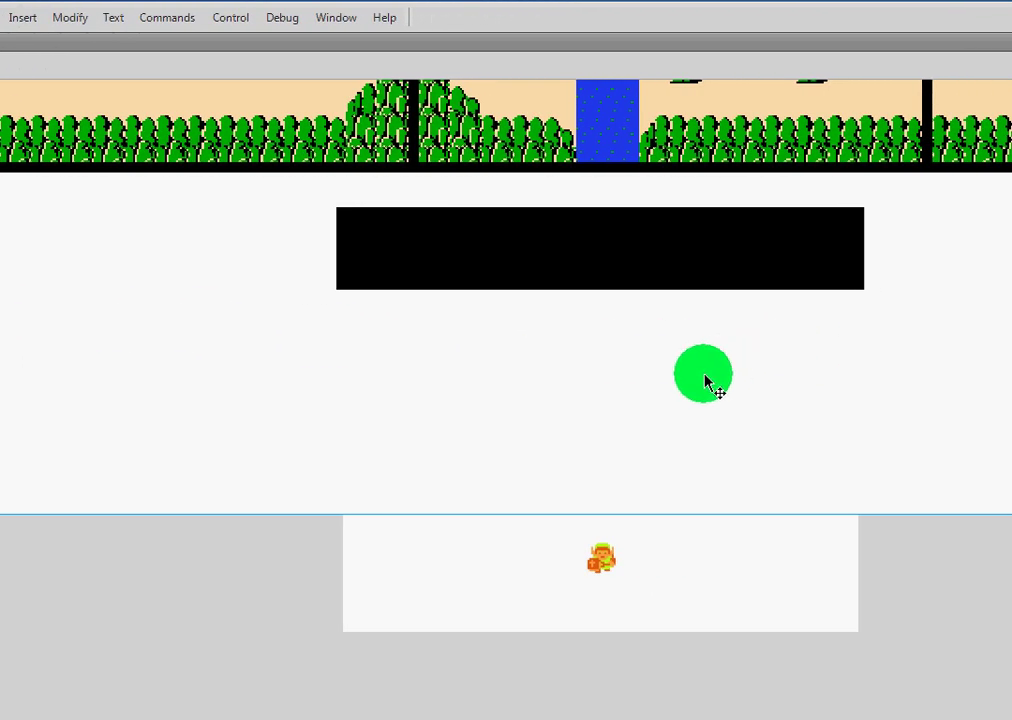
pyautogui.moveTo(705, 383); pyautogui.dragTo(683, 499)
pyautogui.hotkey('ctrl', 'Return')
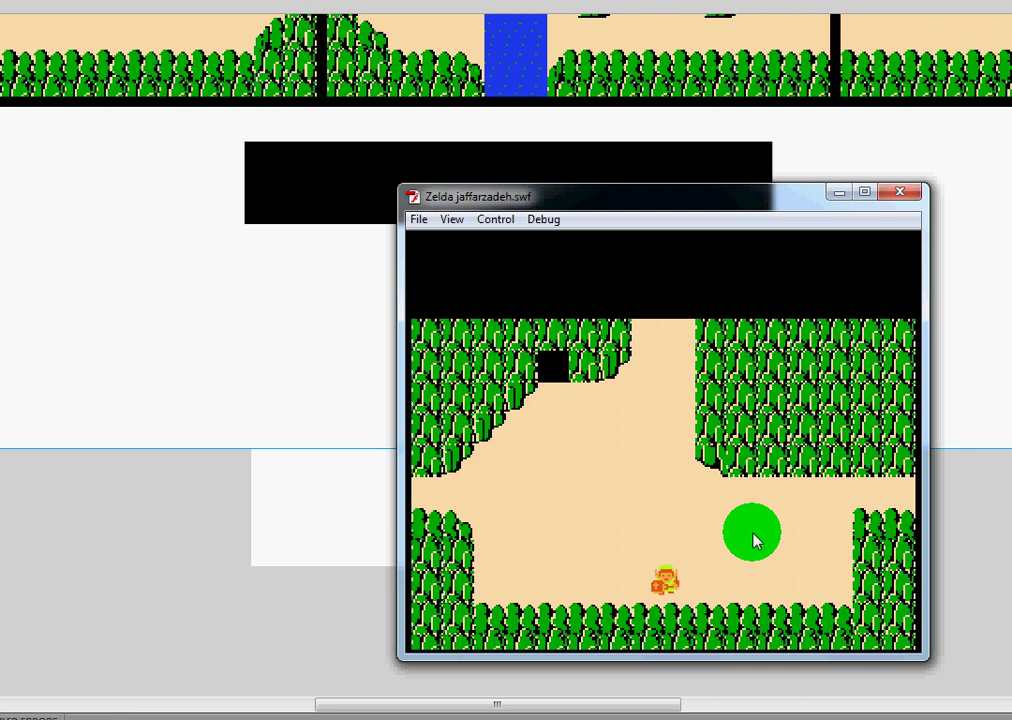
# Walk Link along the overworld path with the arrow keys toward the cave.
pyautogui.press('Left')
pyautogui.press('Up')
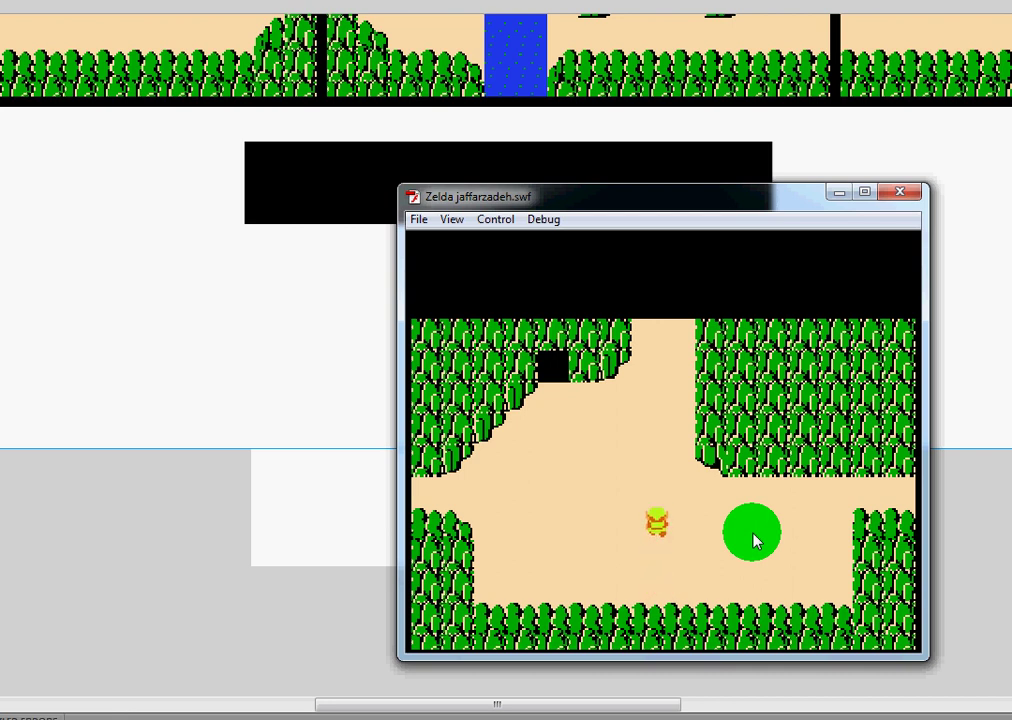
pyautogui.press('Down')
pyautogui.press('Left')
pyautogui.press('Right')
pyautogui.press('Left')
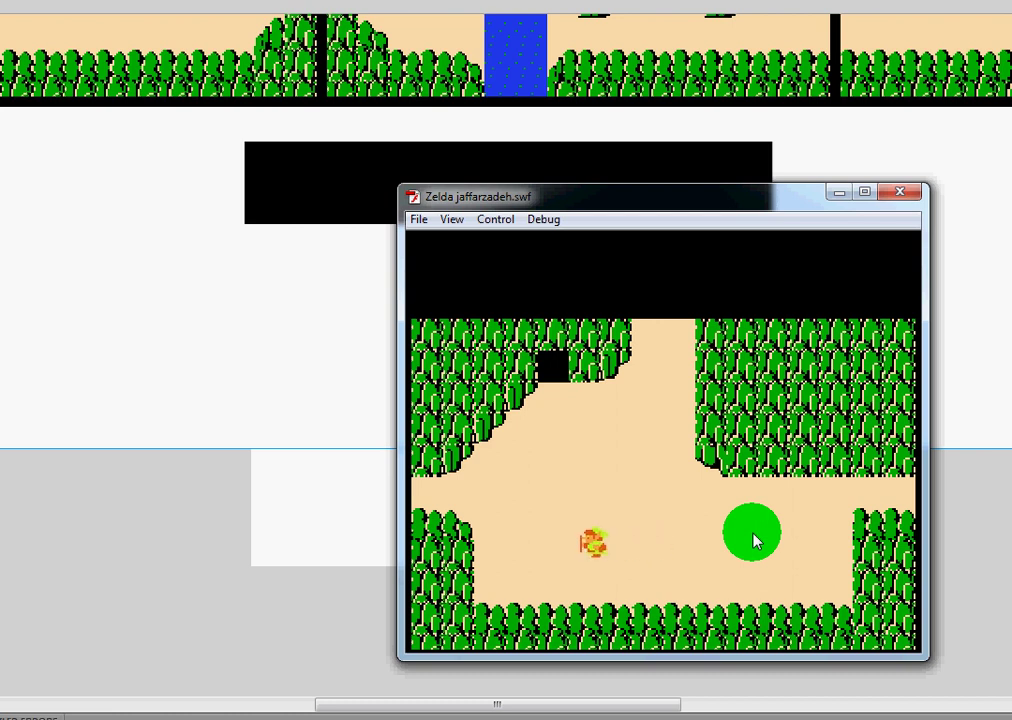
pyautogui.press('Right')
pyautogui.press('Right')
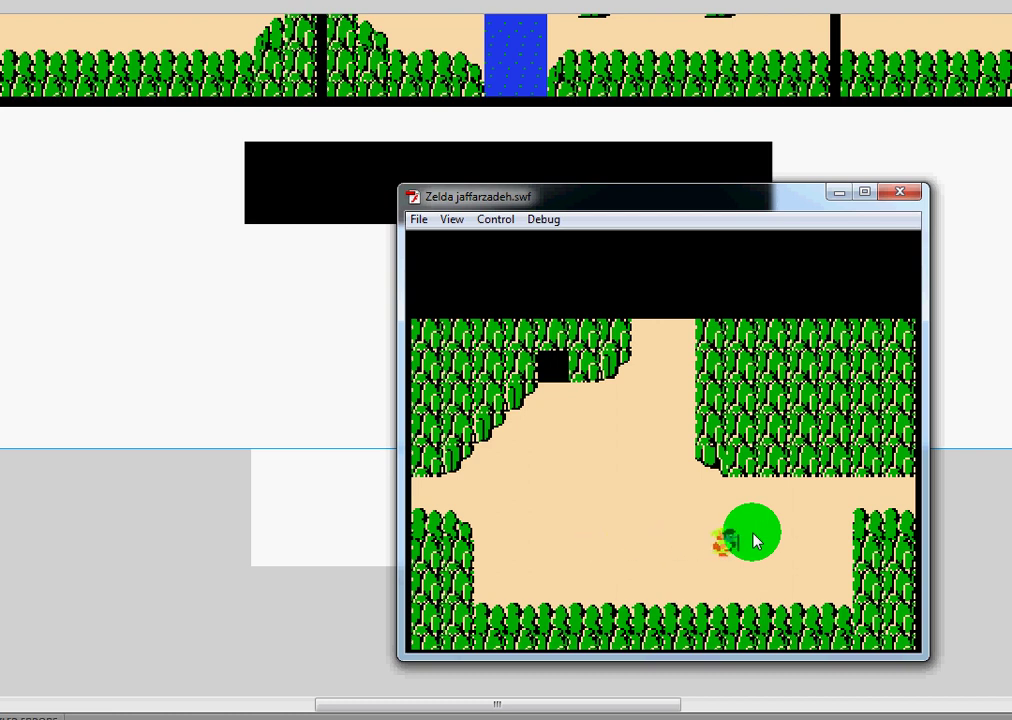
pyautogui.press('Left')
pyautogui.press('Left')
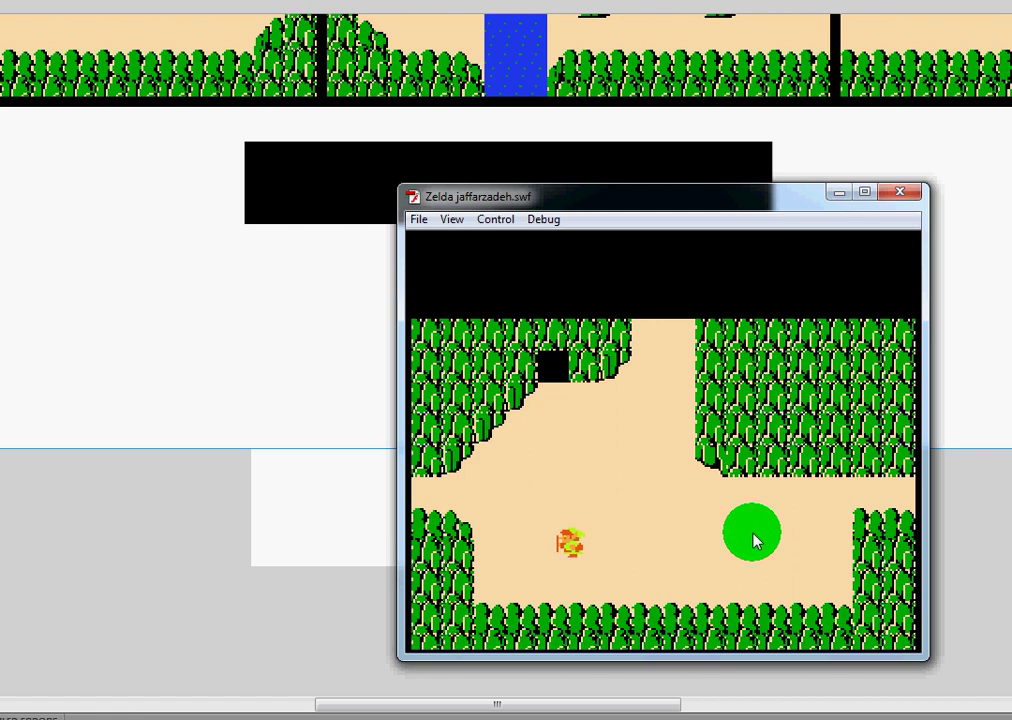
pyautogui.press('Right')
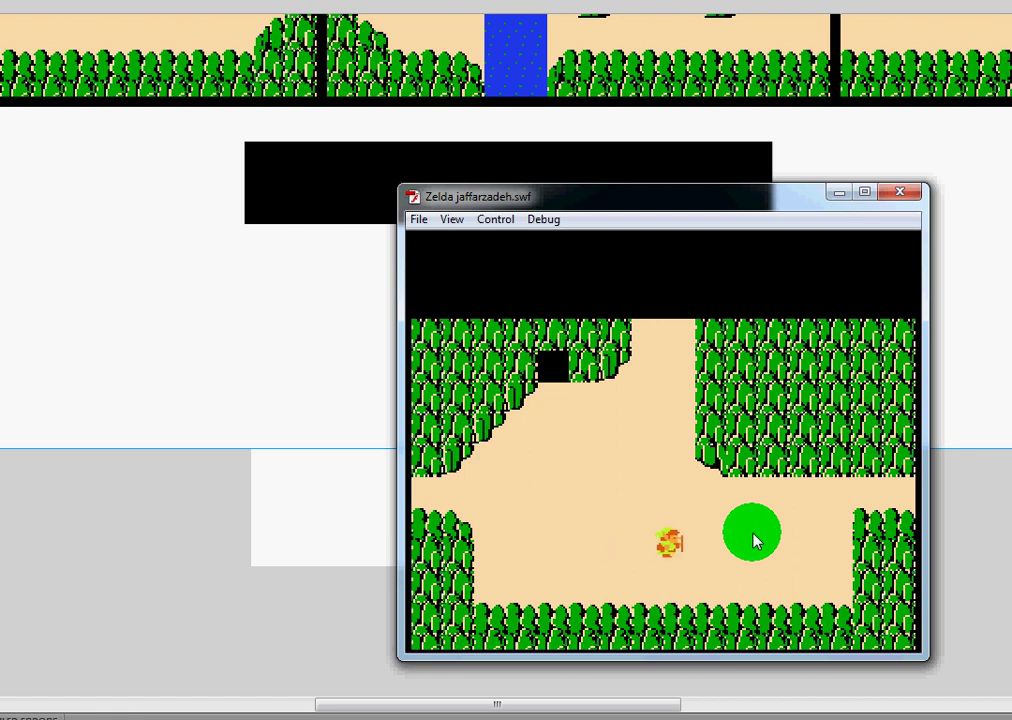
pyautogui.press('Down')
pyautogui.press('Up')
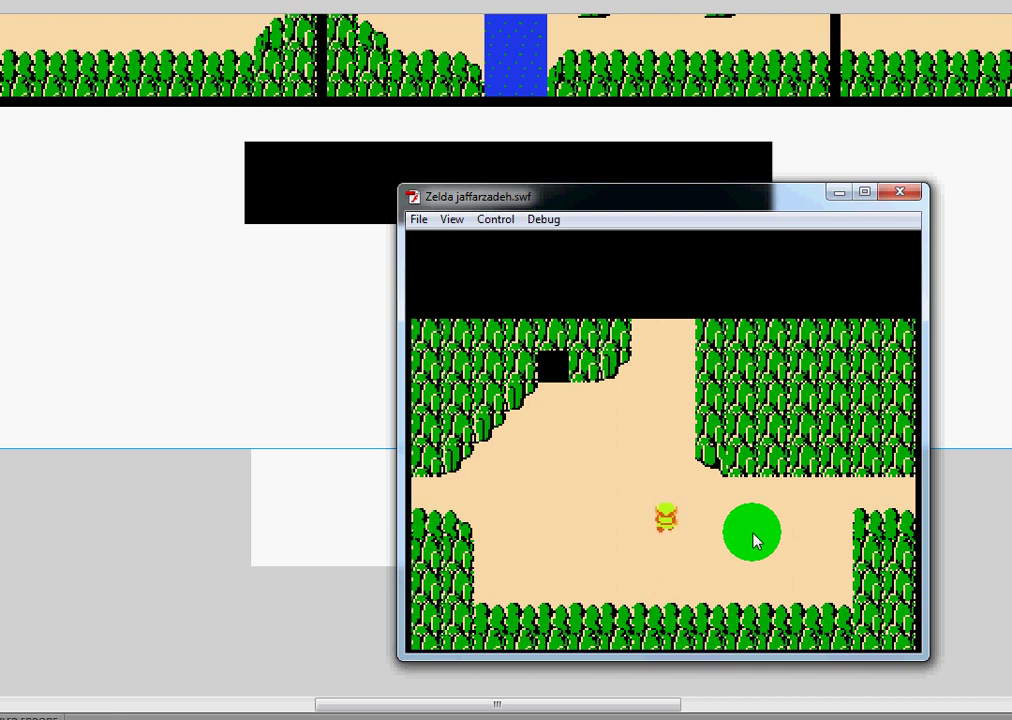
pyautogui.press('Left')
pyautogui.press('Right')
pyautogui.press('Down')
pyautogui.press('Left')
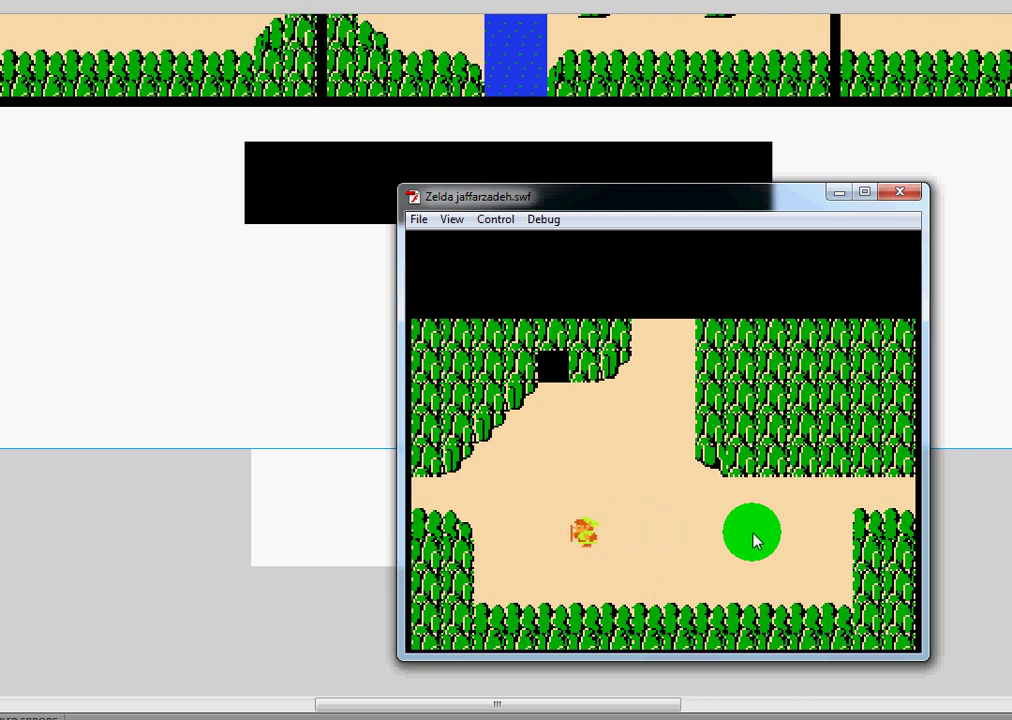
pyautogui.press('Up')
# Walk Link into the cave entrance and up to the old man's sword.
pyautogui.press('Up')
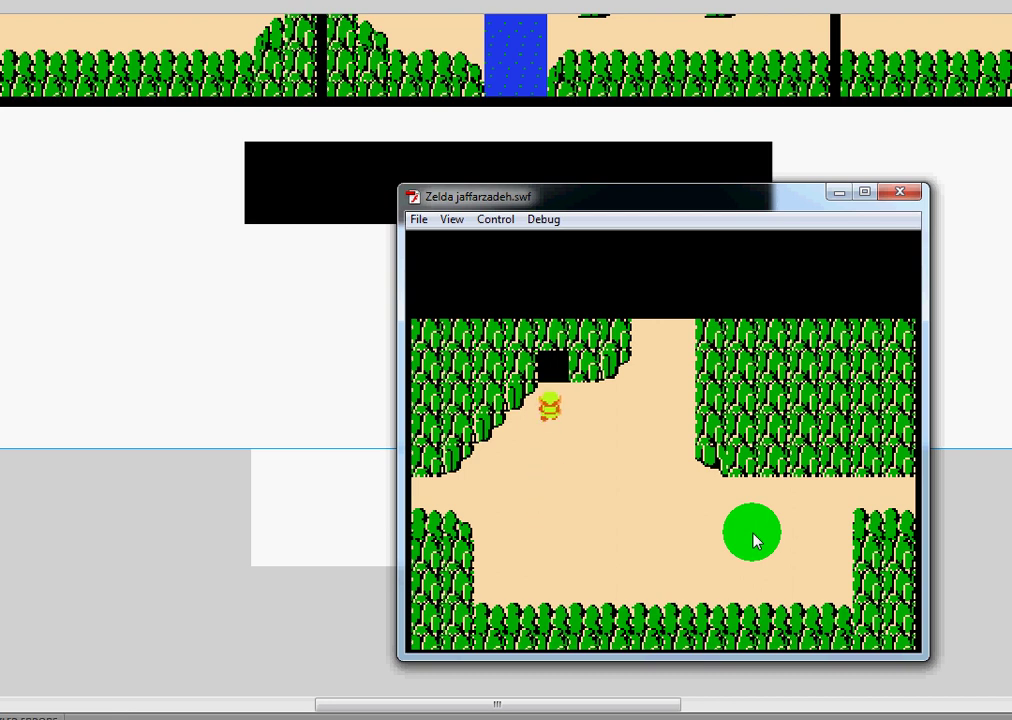
pyautogui.press('Left')
pyautogui.press('Up')
pyautogui.press('Right')
pyautogui.press('Down')
pyautogui.press('Up')
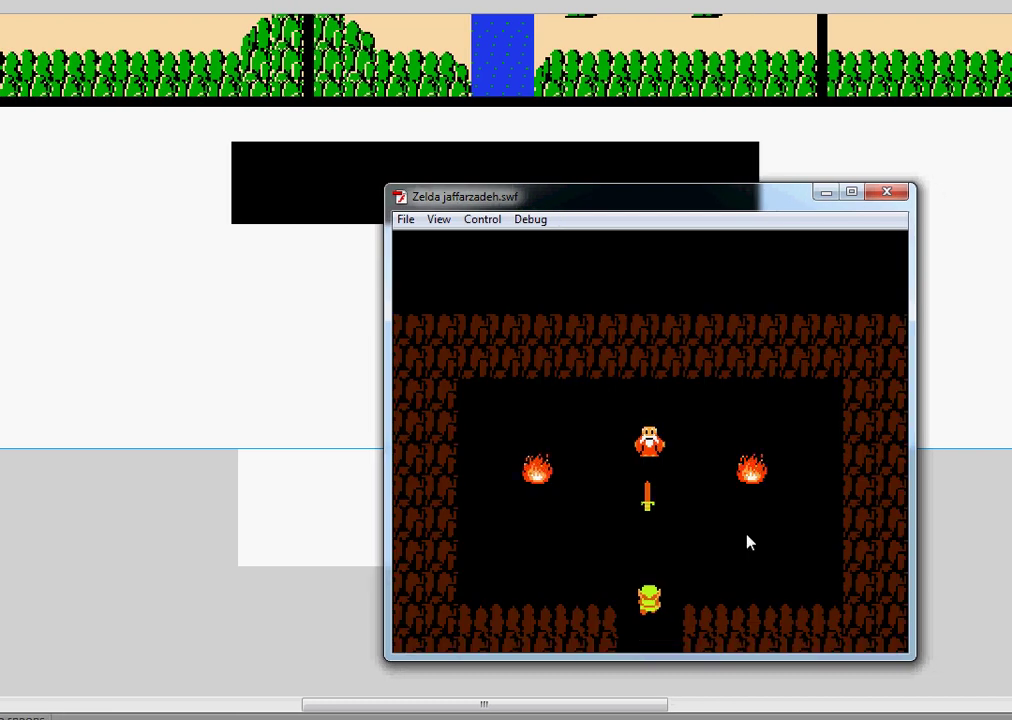
pyautogui.press('Up')
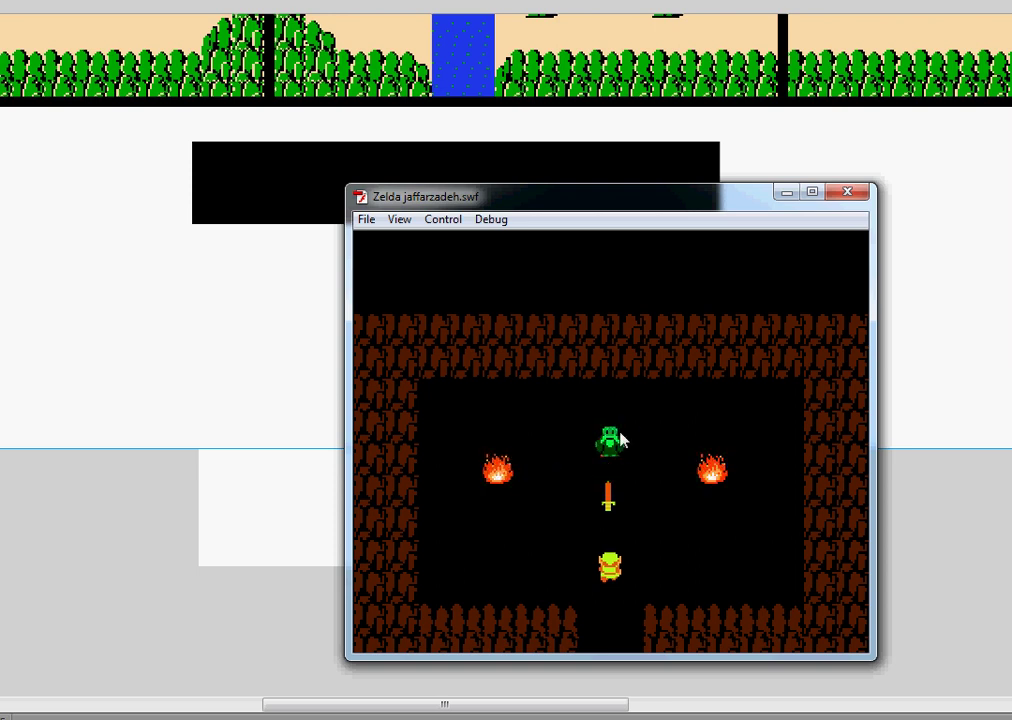
pyautogui.press('Up')
pyautogui.press('Right')
pyautogui.press('Left')
pyautogui.press('Down')
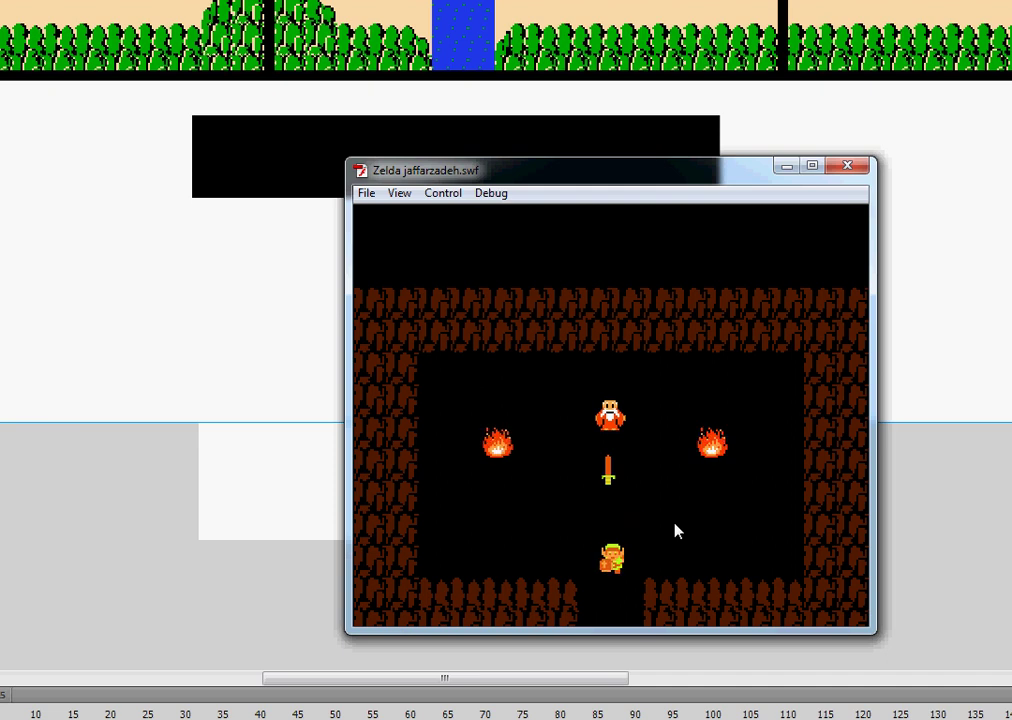
pyautogui.press('Up')
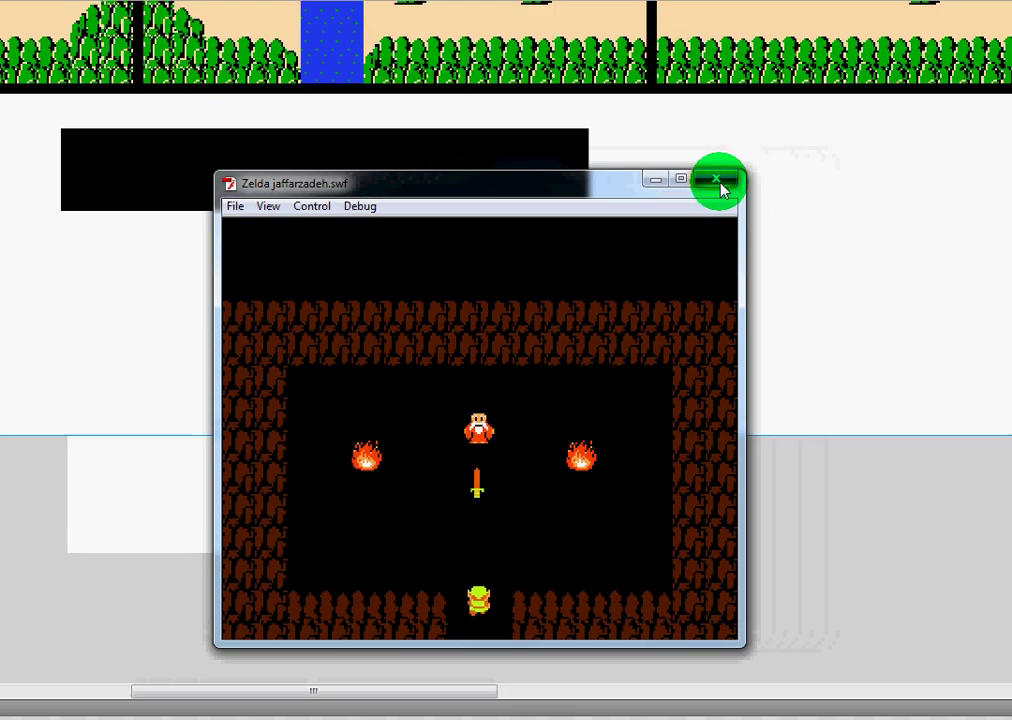
# Close the game test window and start a new blank document.
pyautogui.click(847, 165)
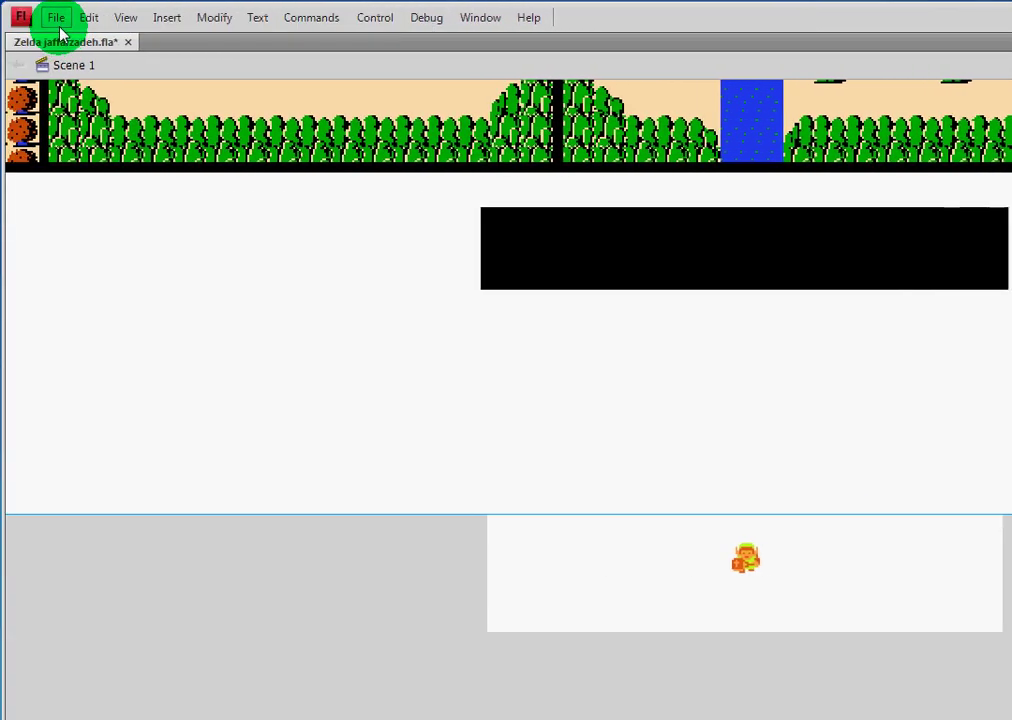
pyautogui.click(57, 28)
pyautogui.click(72, 41)
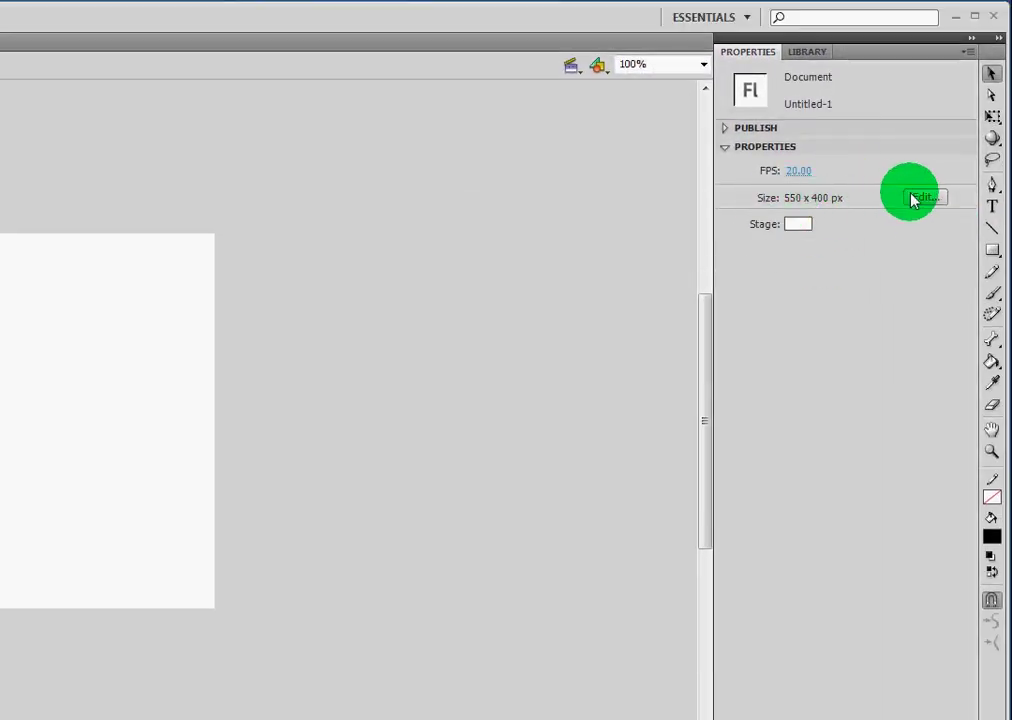
# Set the stage size to 550 × 450 px.
pyautogui.click(905, 198)
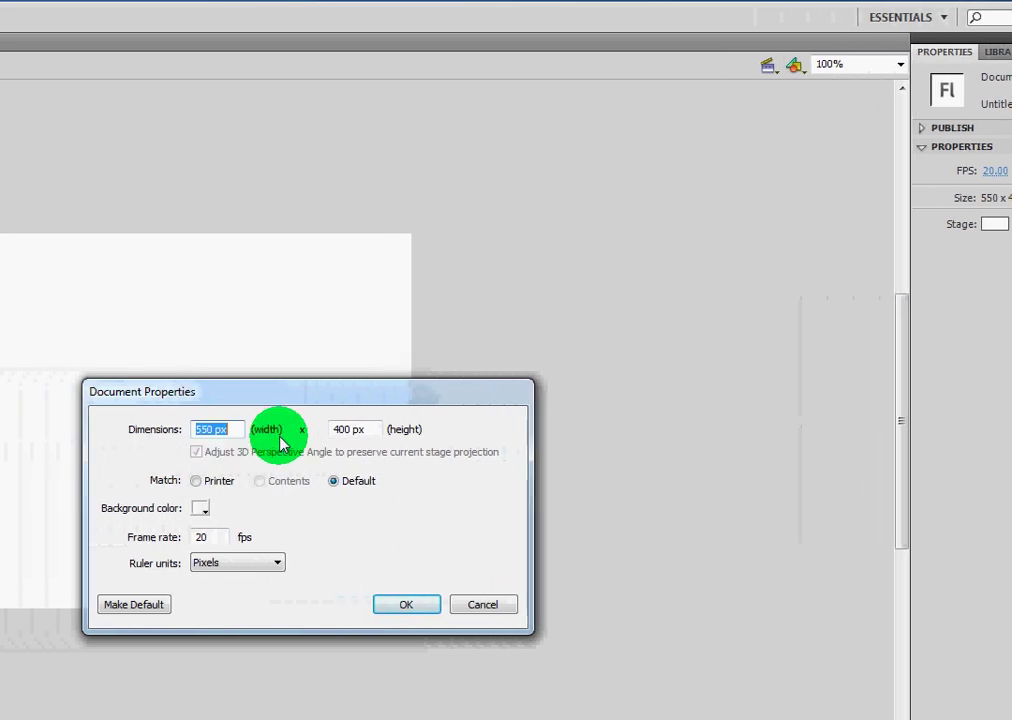
pyautogui.click(262, 429)
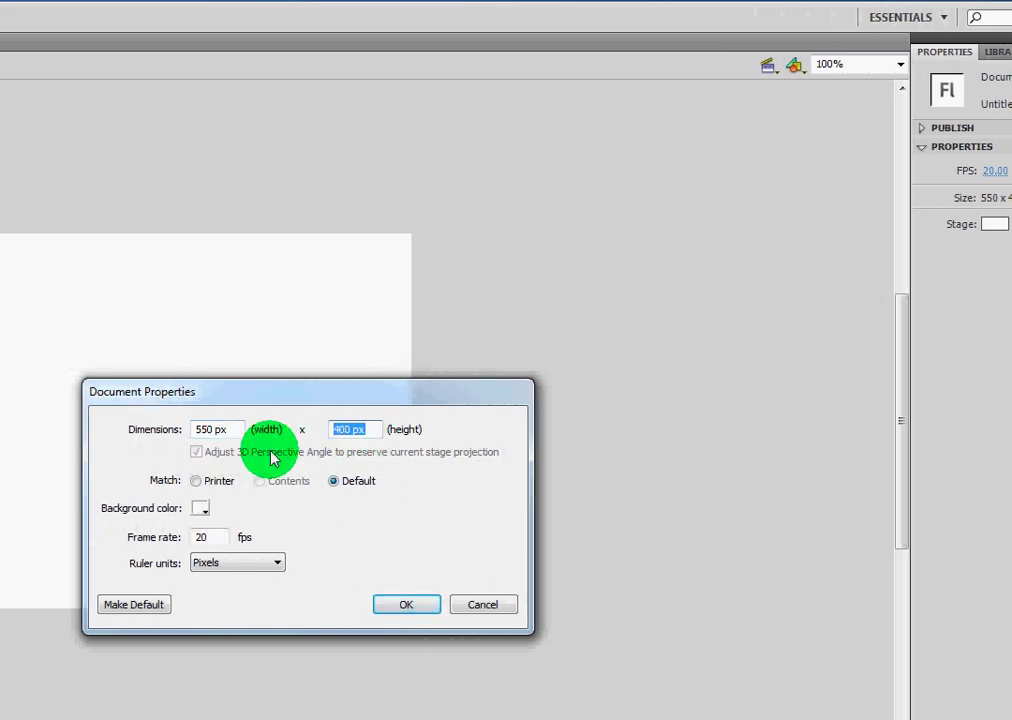
pyautogui.write('450')
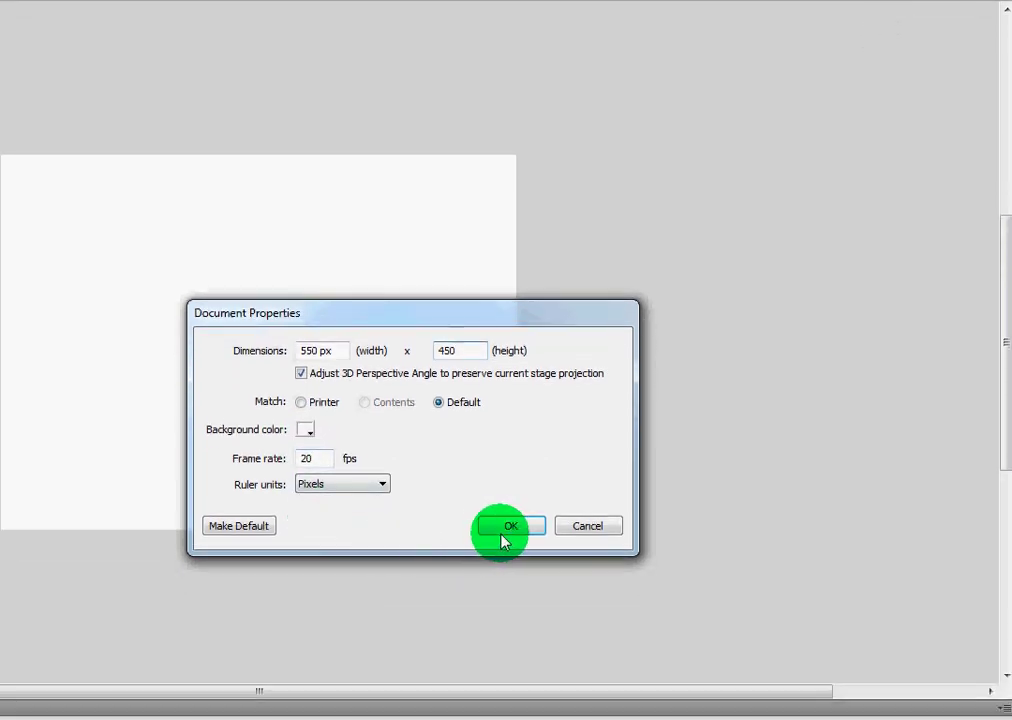
pyautogui.click(511, 528)
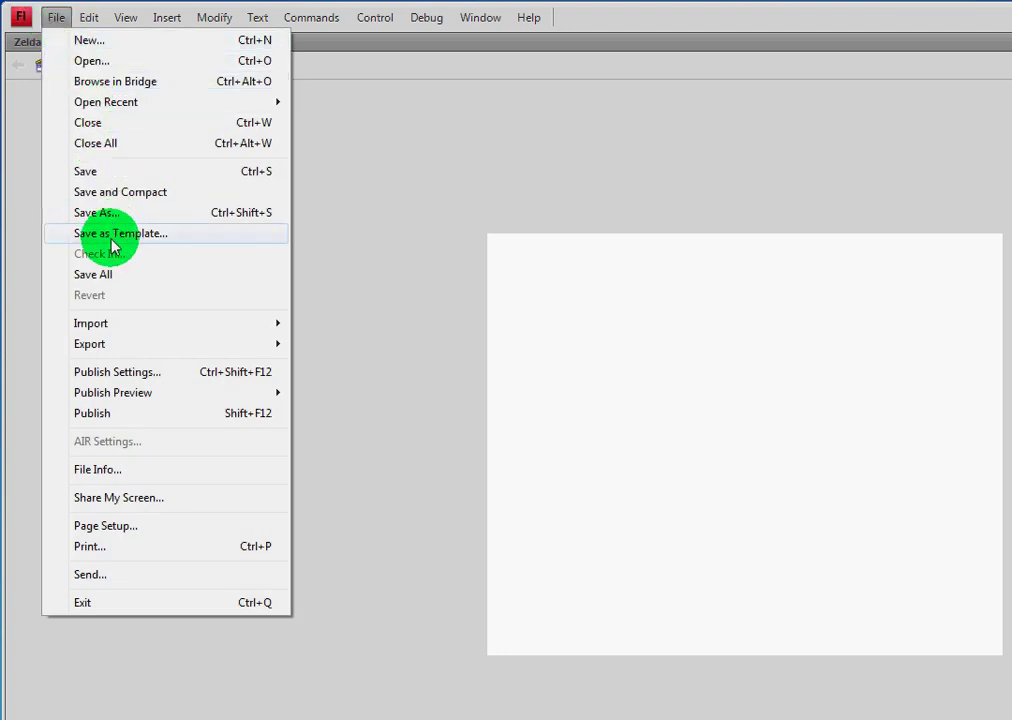
# Import the Link (Normal) Back, Front and Left GIFs together via Import to Library.
pyautogui.moveTo(121, 326)
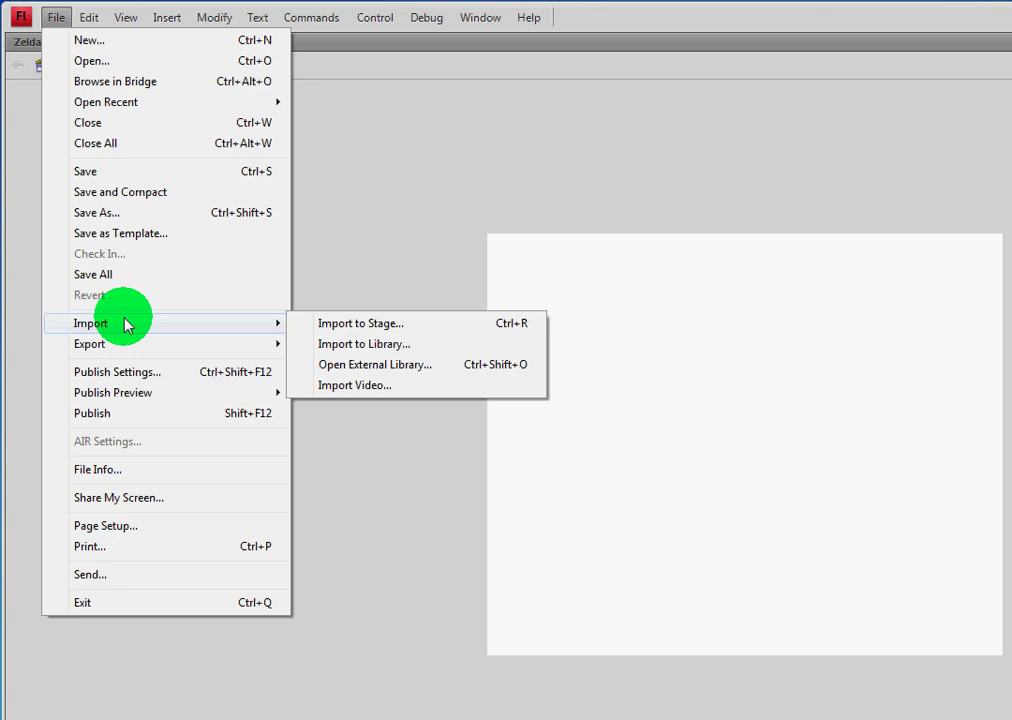
pyautogui.click(333, 350)
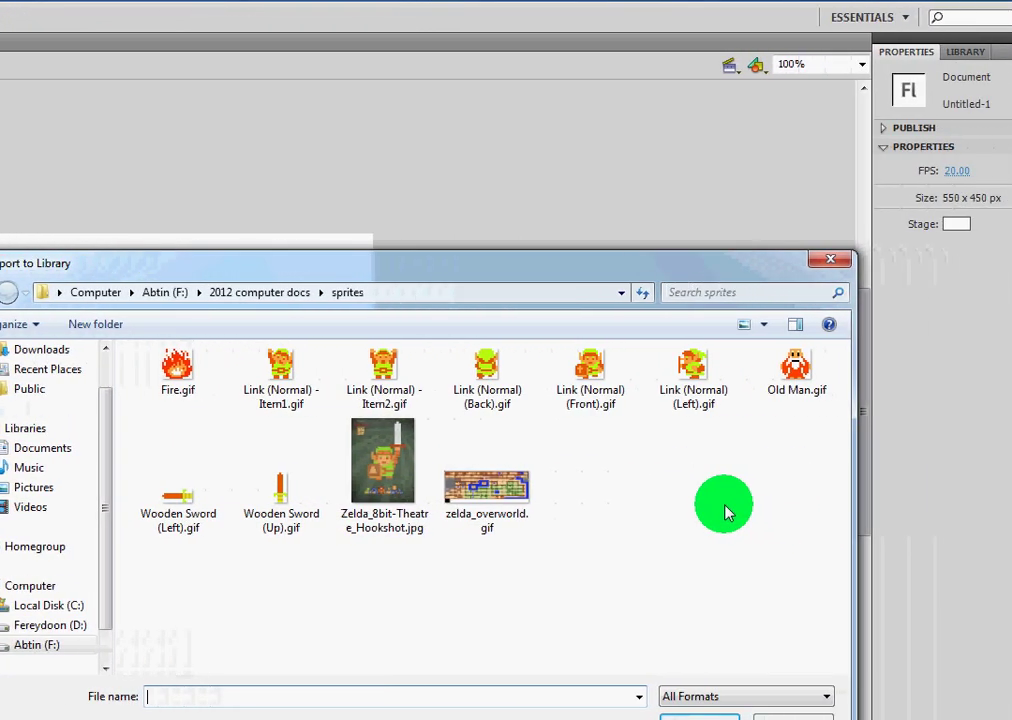
pyautogui.click(508, 388)
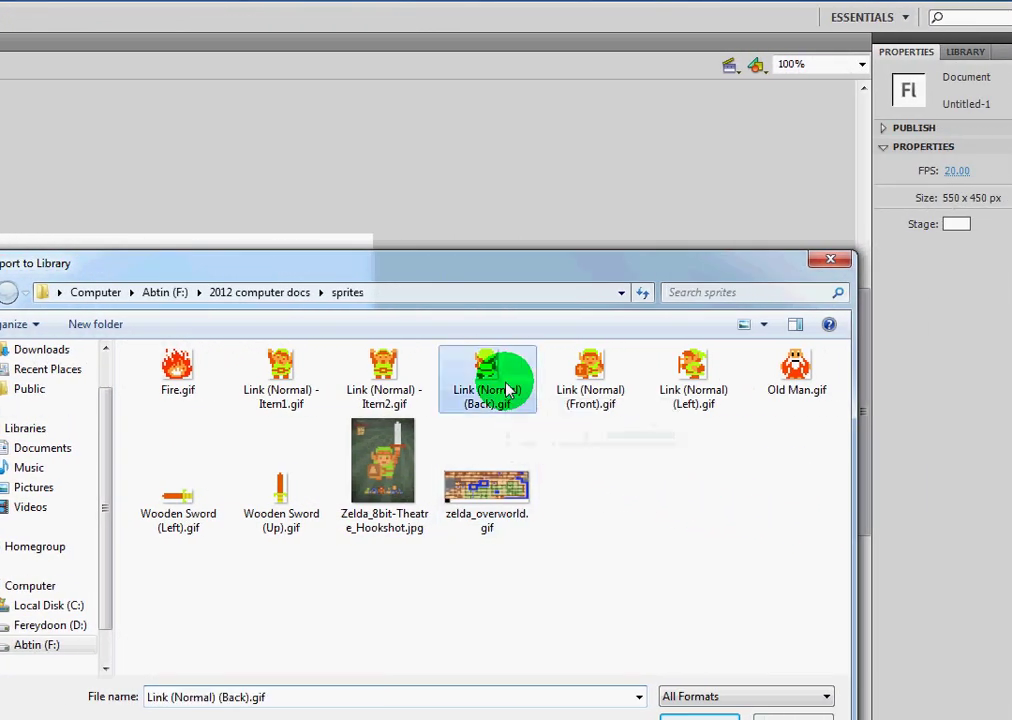
pyautogui.keyDown('ctrl'); pyautogui.click(606, 398); pyautogui.keyUp('ctrl')
pyautogui.keyDown('ctrl'); pyautogui.click(683, 385); pyautogui.keyUp('ctrl')
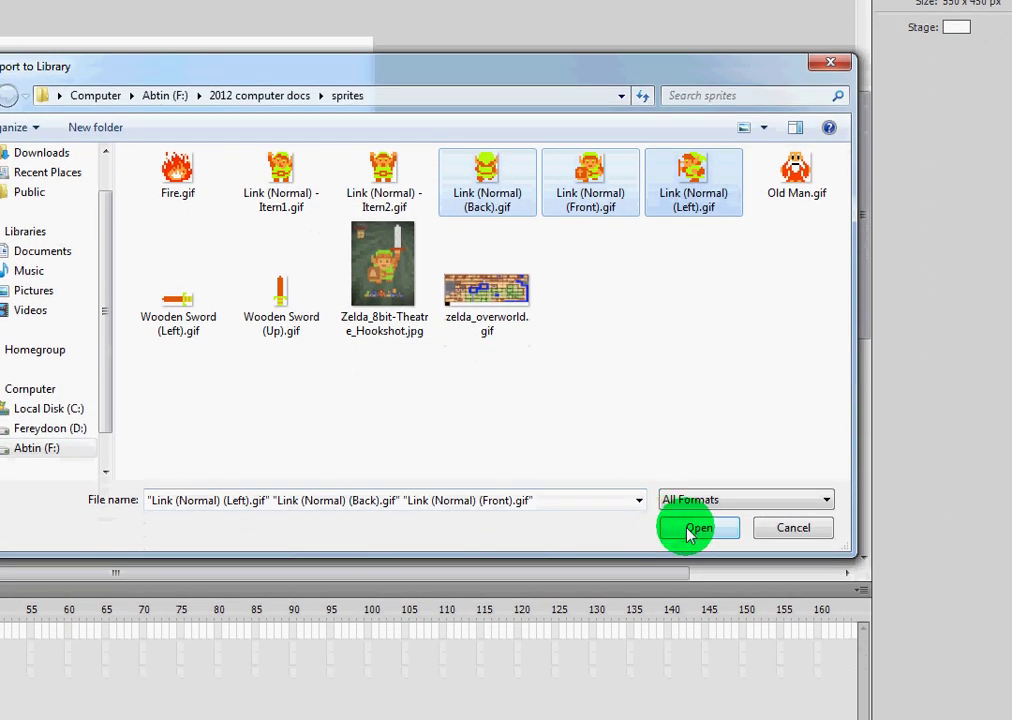
pyautogui.click(690, 531)
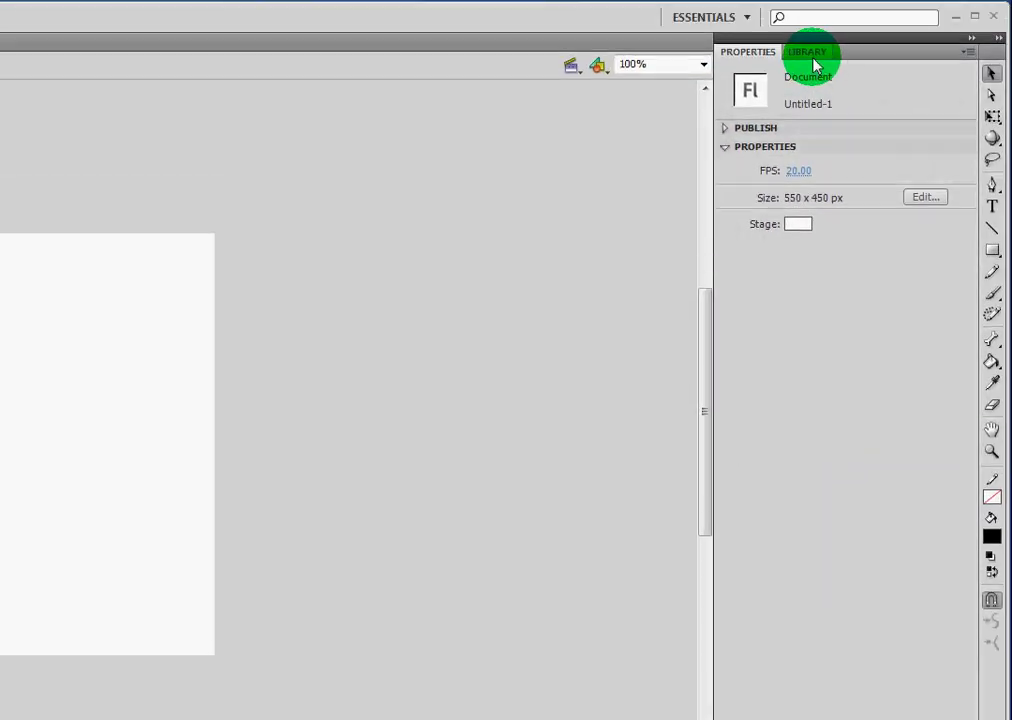
pyautogui.click(815, 62)
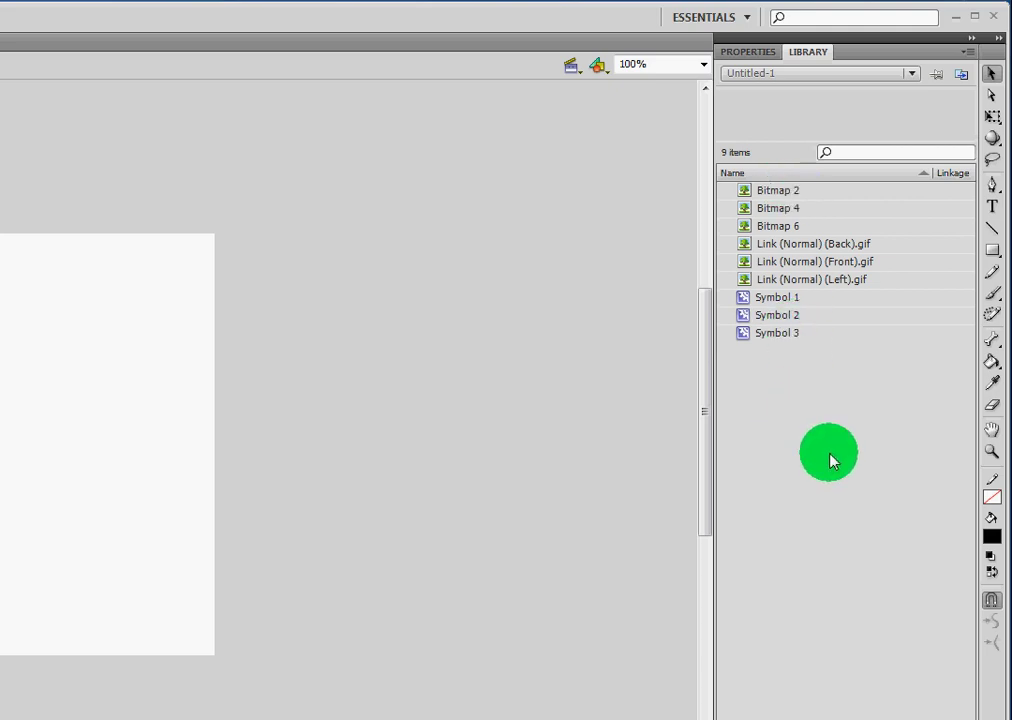
pyautogui.click(746, 247)
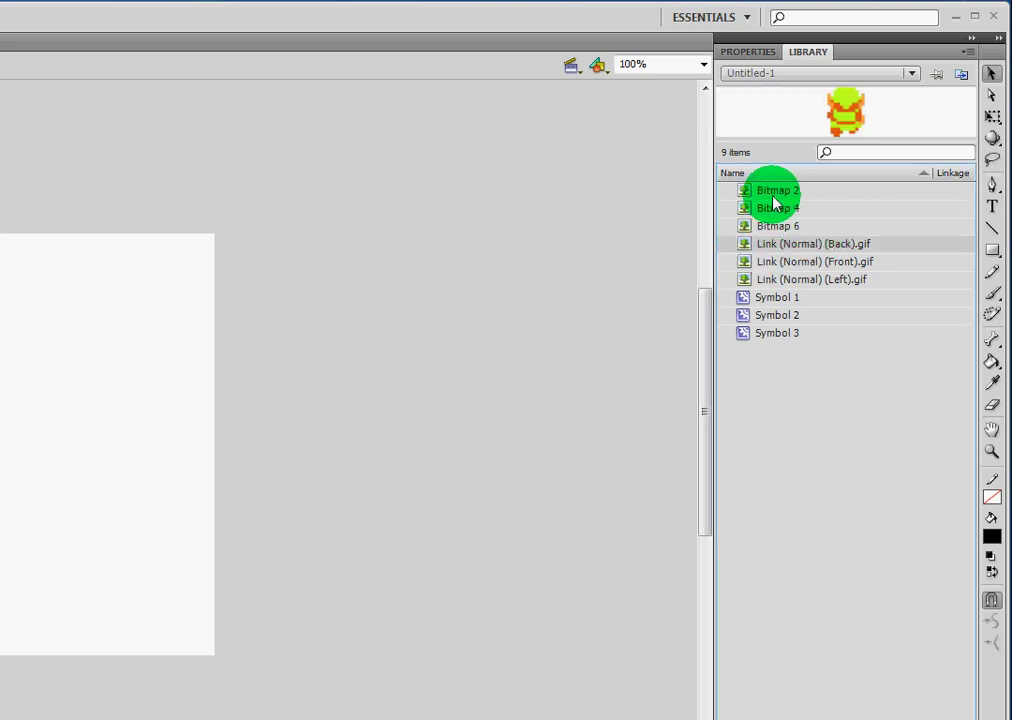
pyautogui.click(775, 195)
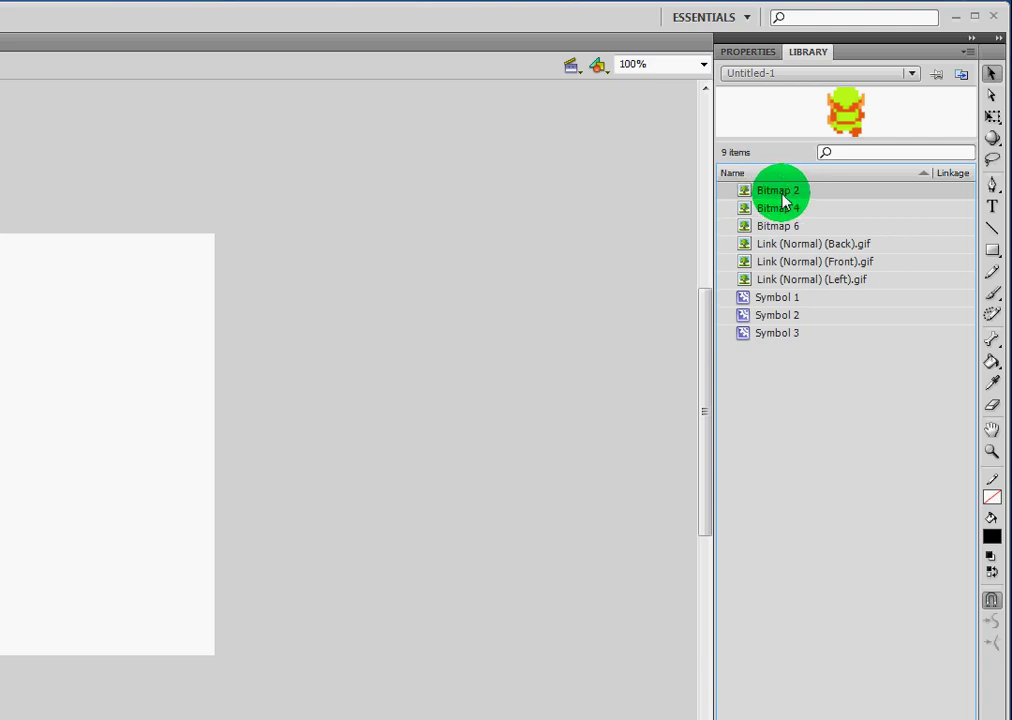
pyautogui.click(800, 250)
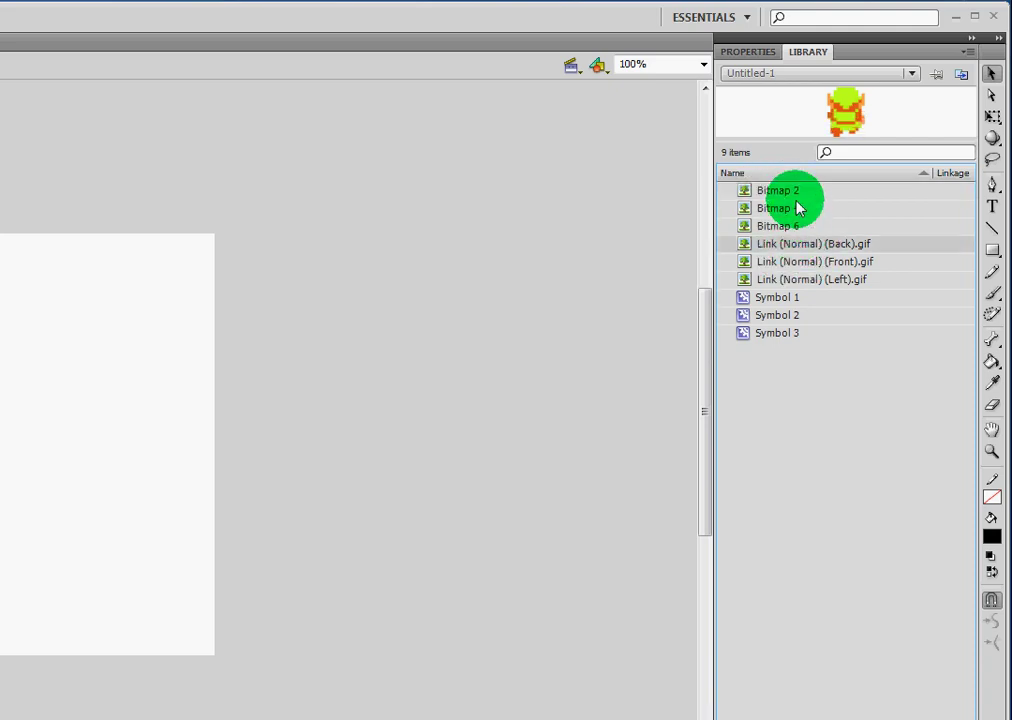
pyautogui.click(799, 195)
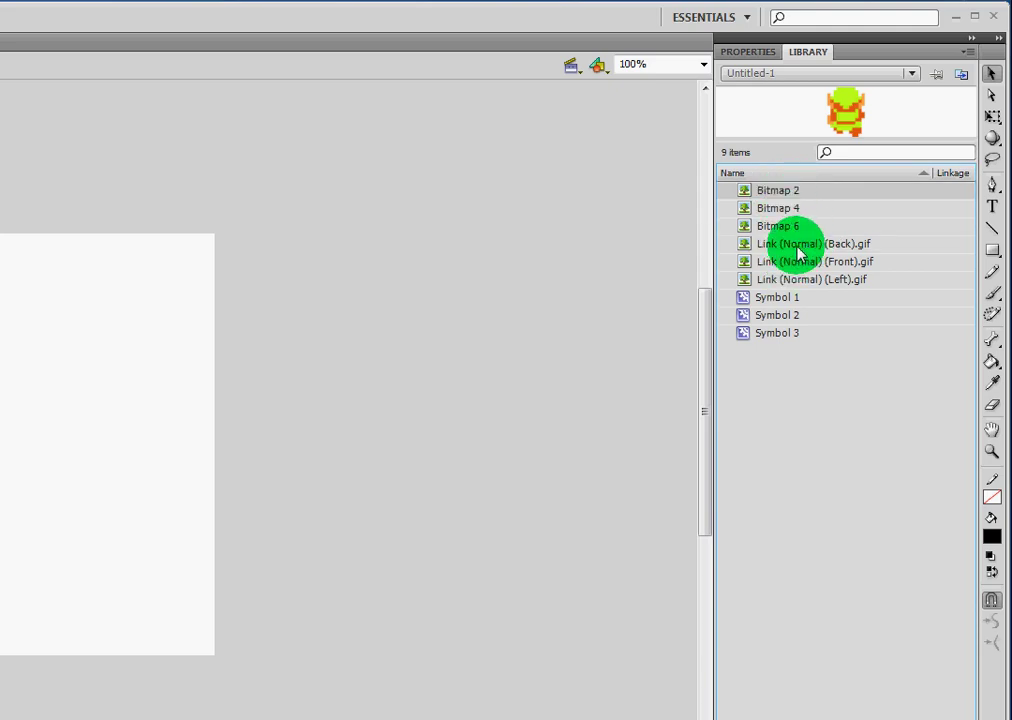
# Rename Bitmap 2 to Link (Normal) (Back)2.gif.
pyautogui.doubleClick(781, 192)
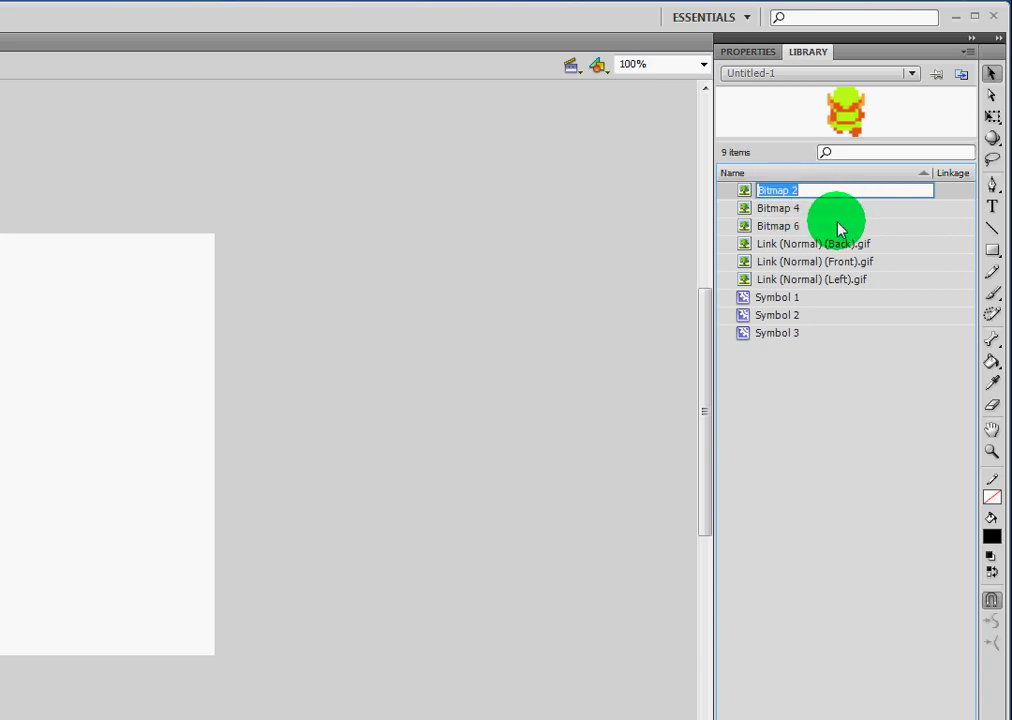
pyautogui.write('Link (Normal')
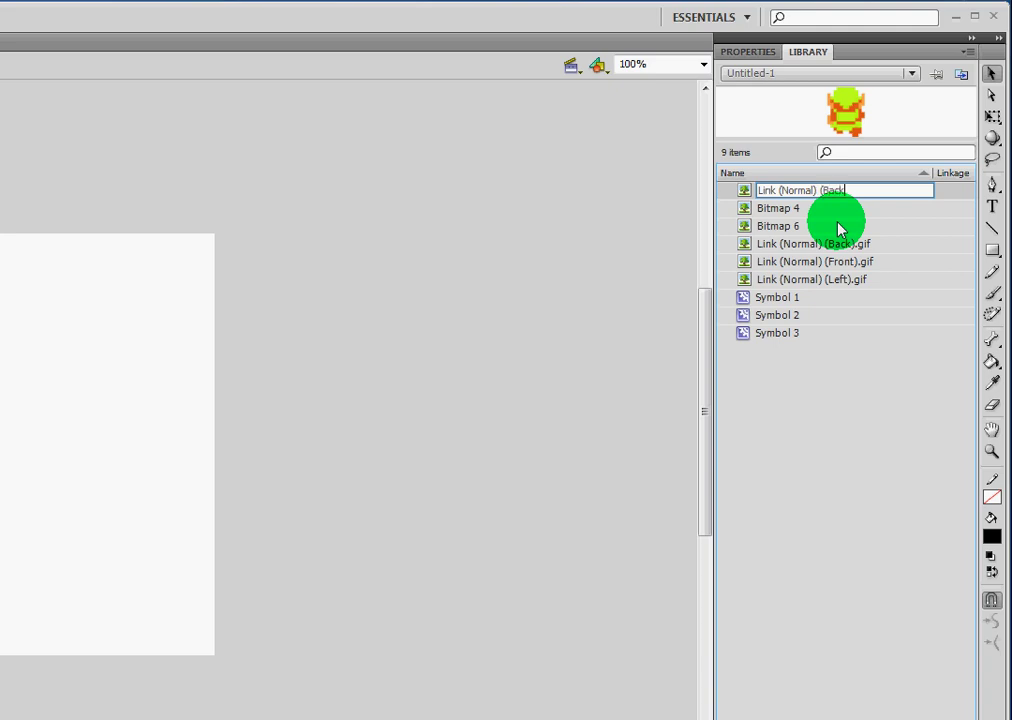
pyautogui.write('2.gif')
pyautogui.press('Return')
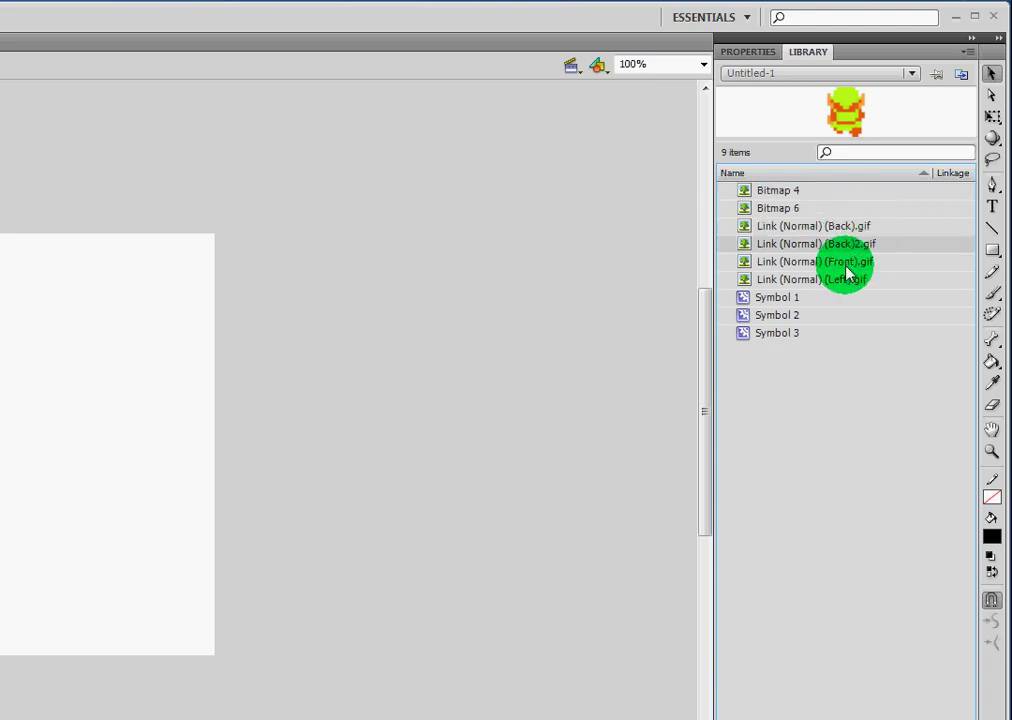
# Rename Bitmap 4 to Link (Normal) (Front)2.gif using the copied front sprite name.
pyautogui.doubleClick(845, 265)
pyautogui.hotkey('ctrl', 'c')
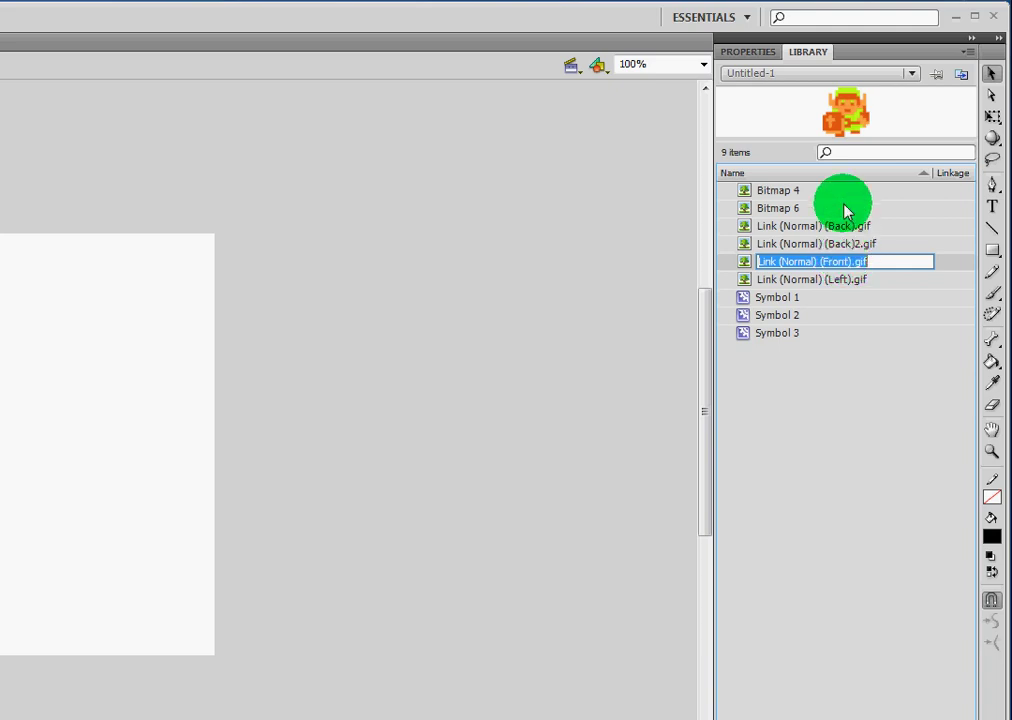
pyautogui.click(809, 194)
pyautogui.doubleClick(776, 190)
pyautogui.hotkey('ctrl', 'v')
pyautogui.click(852, 190)
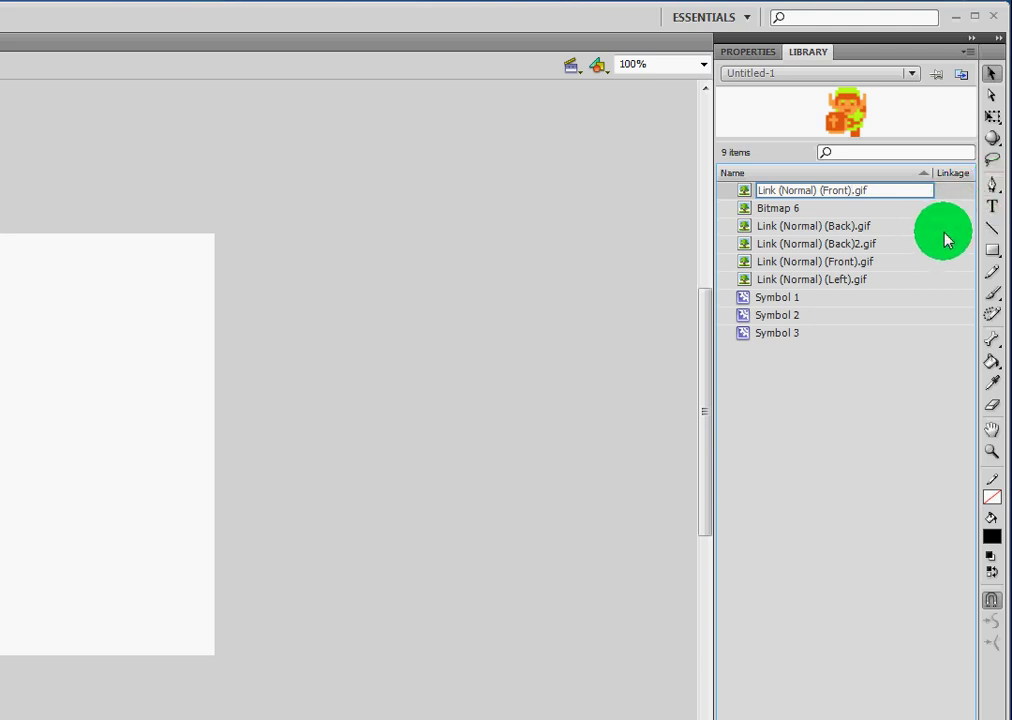
pyautogui.write('2')
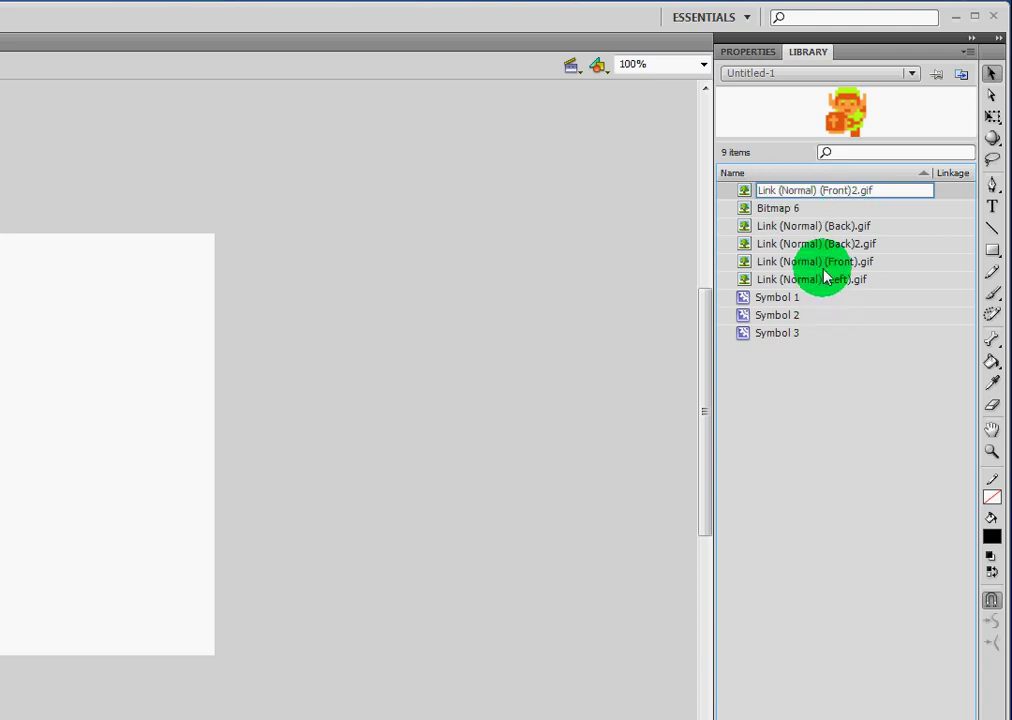
pyautogui.press('Return')
# Rename Bitmap 6 to Link (Normal) (Left)2.gif using the copied left sprite name.
pyautogui.click(797, 283)
pyautogui.doubleClick(796, 283)
pyautogui.hotkey('ctrl', 'c')
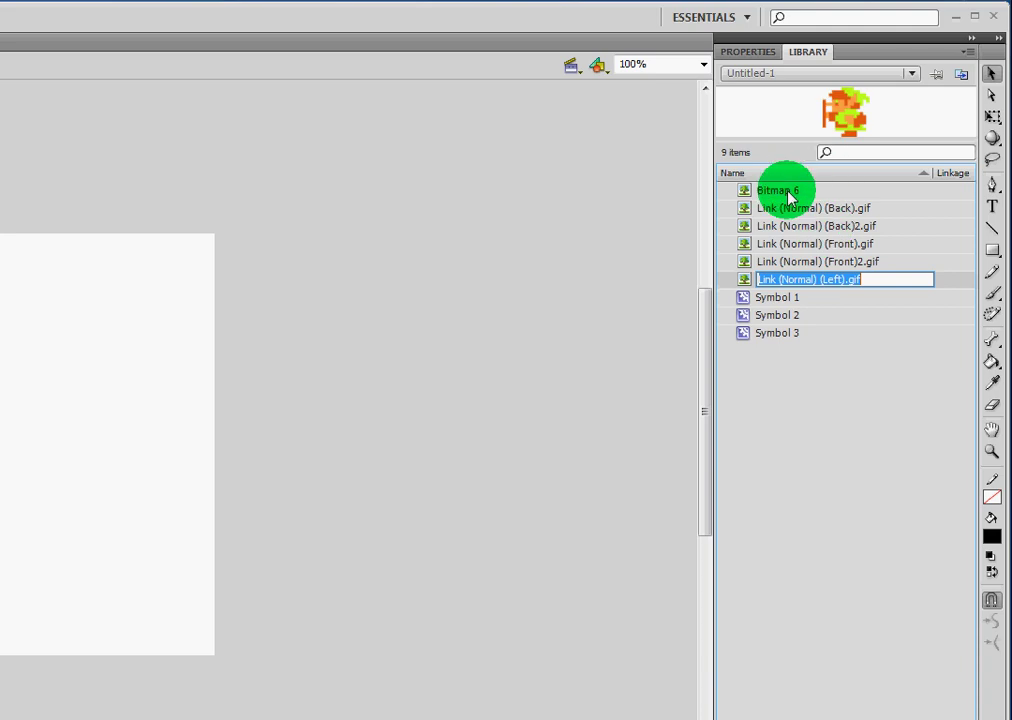
pyautogui.click(786, 194)
pyautogui.doubleClick(785, 192)
pyautogui.hotkey('ctrl', 'v')
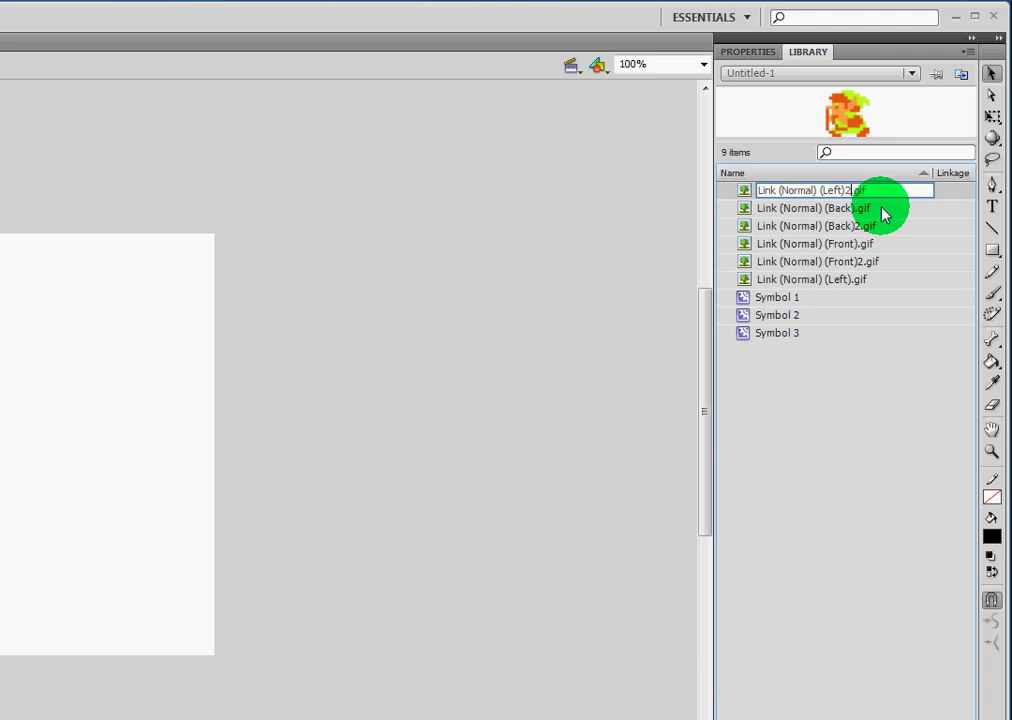
pyautogui.press('Return')
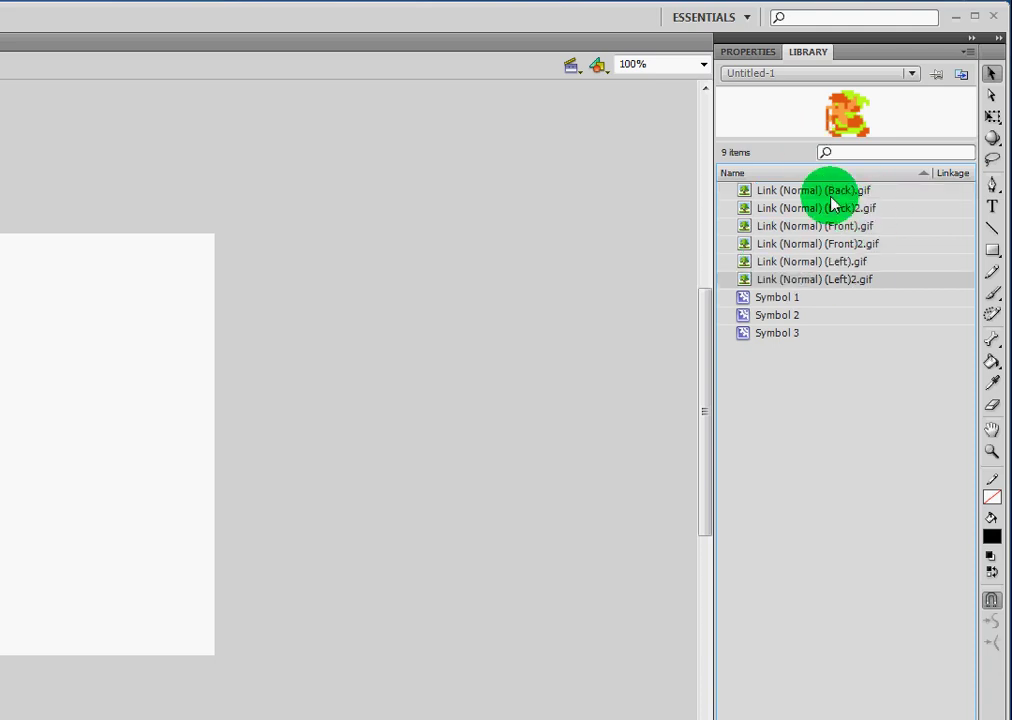
# Preview Symbols 1, 2 and 3 and play Symbol 1's animation.
pyautogui.click(779, 297)
pyautogui.click(779, 315)
pyautogui.click(789, 333)
pyautogui.click(790, 298)
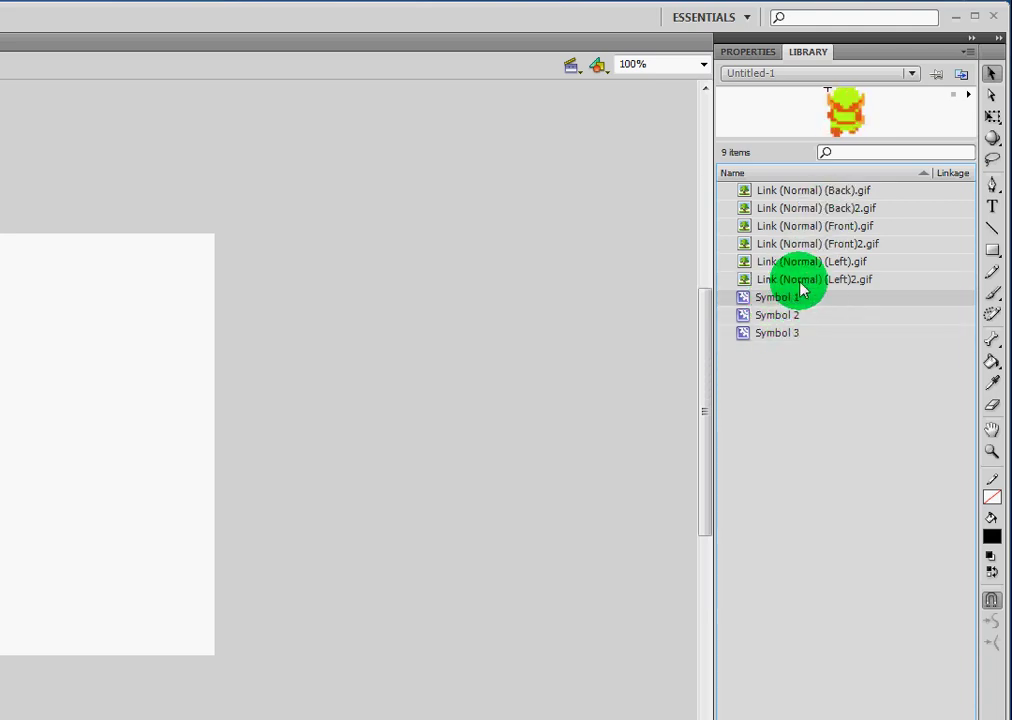
pyautogui.click(819, 211)
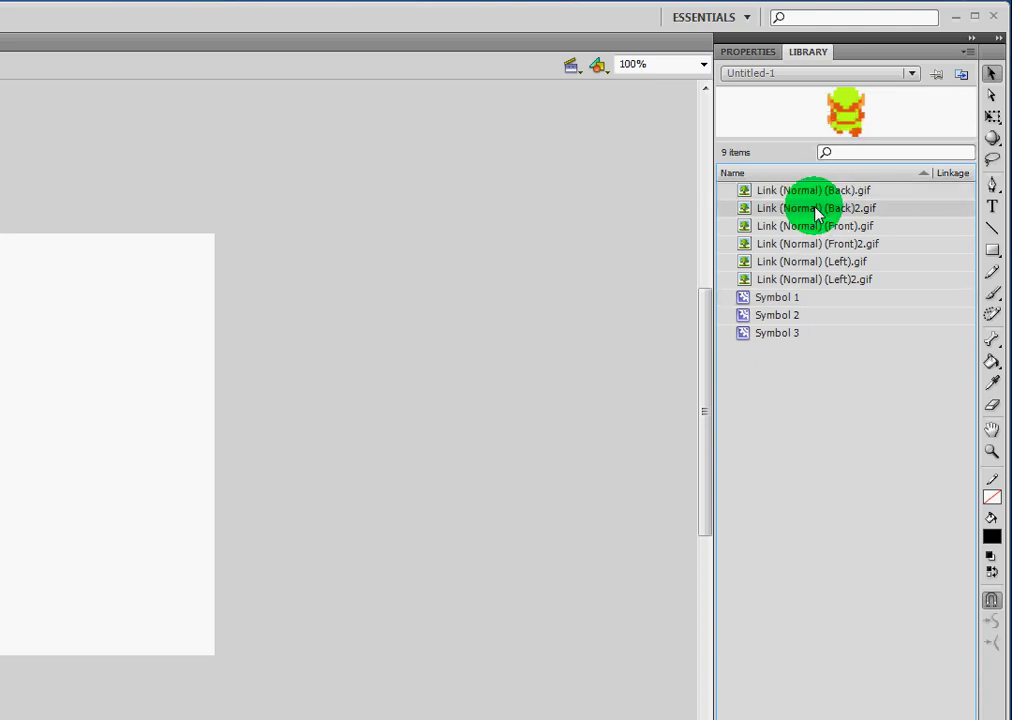
pyautogui.click(816, 301)
pyautogui.click(967, 96)
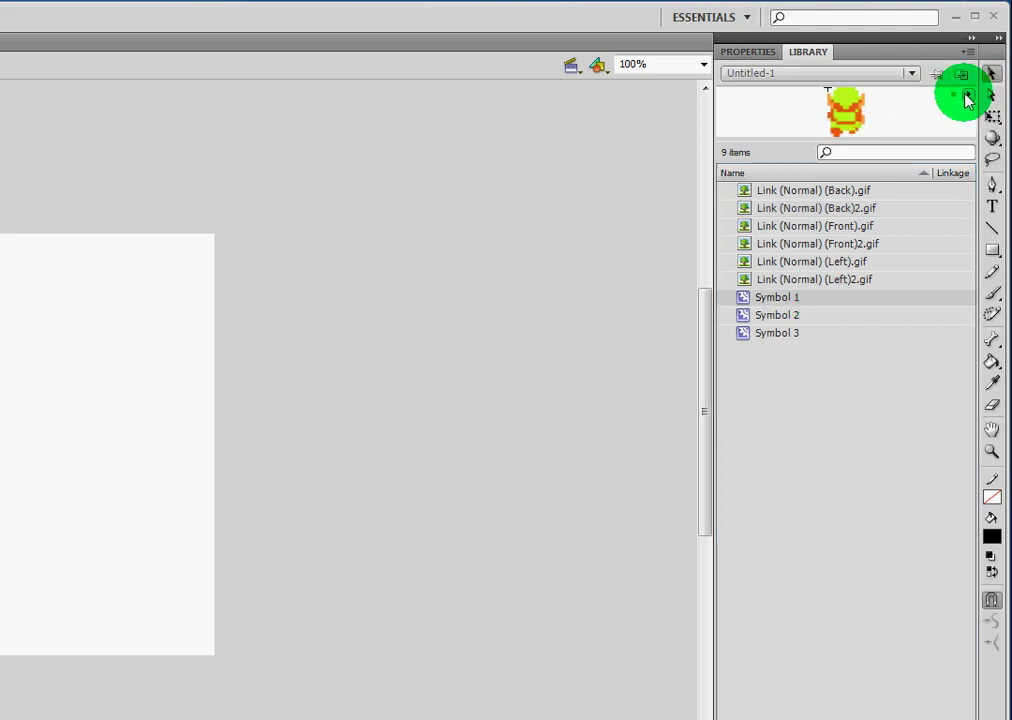
# Rename Symbol 1 to MC Link Back and Symbol 2 to MC Link Front.
pyautogui.click(771, 303)
pyautogui.click(771, 298)
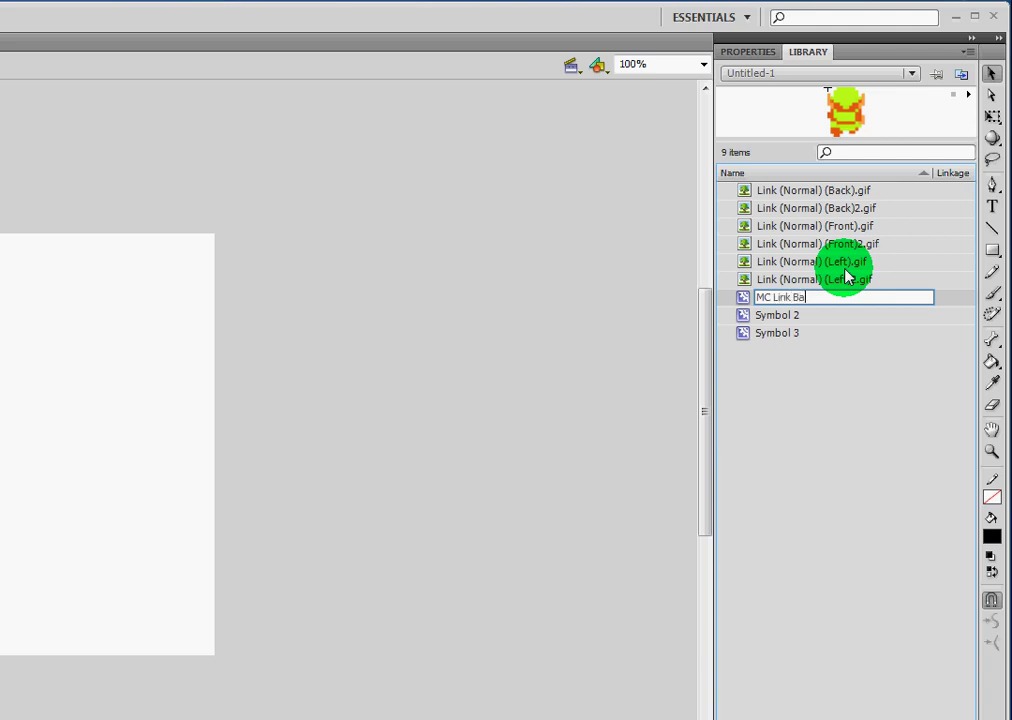
pyautogui.press('Return')
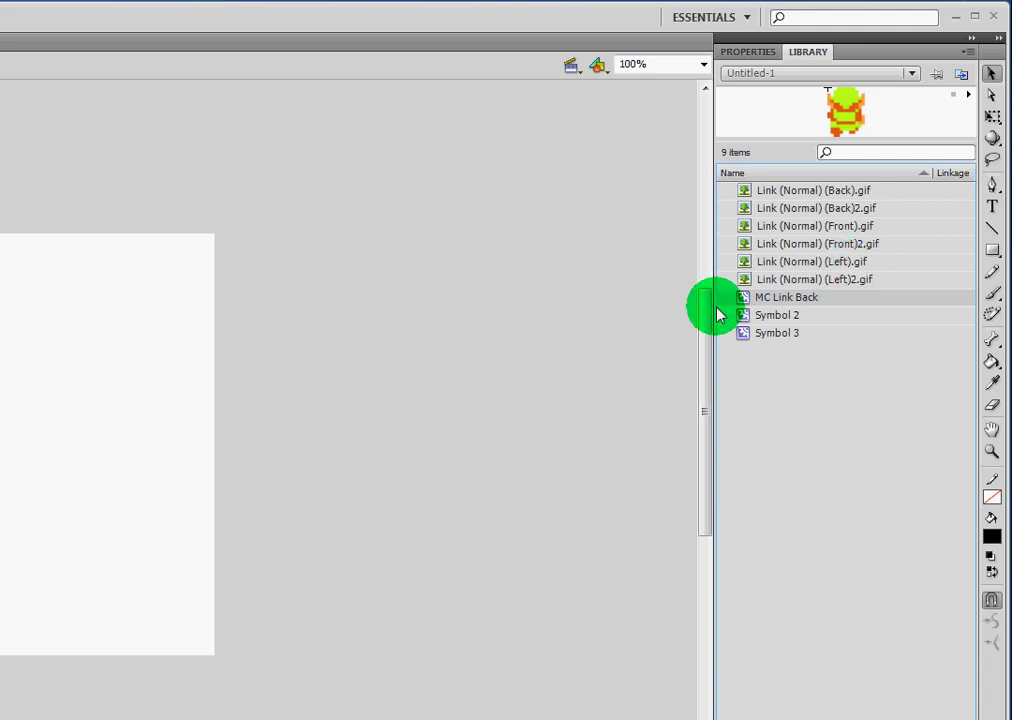
pyautogui.click(778, 315)
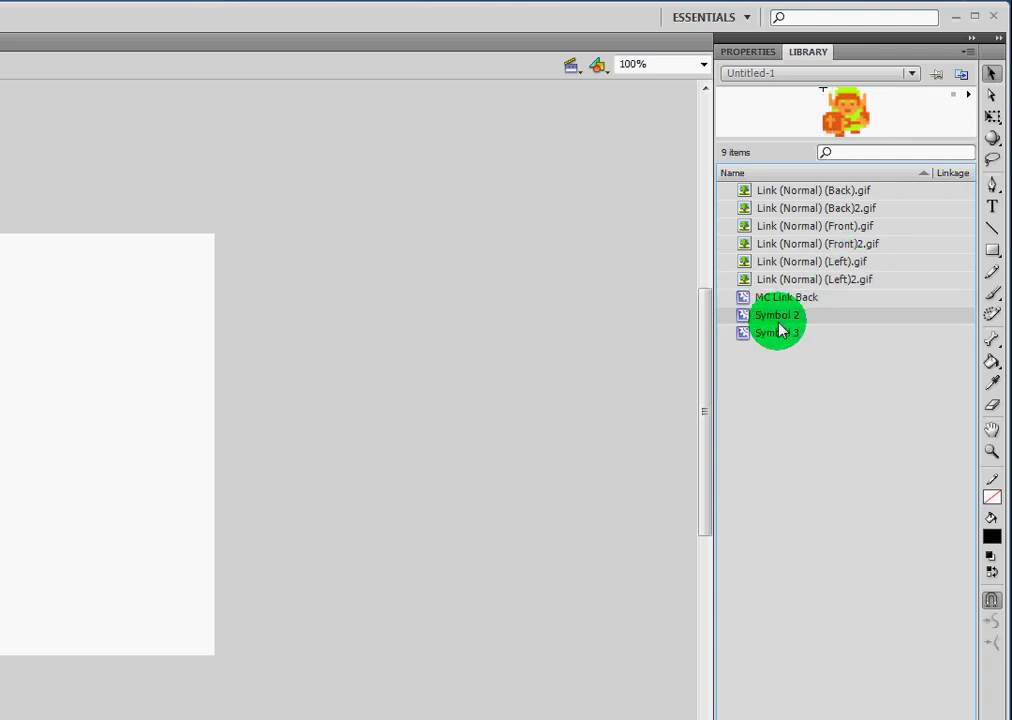
pyautogui.doubleClick(778, 315)
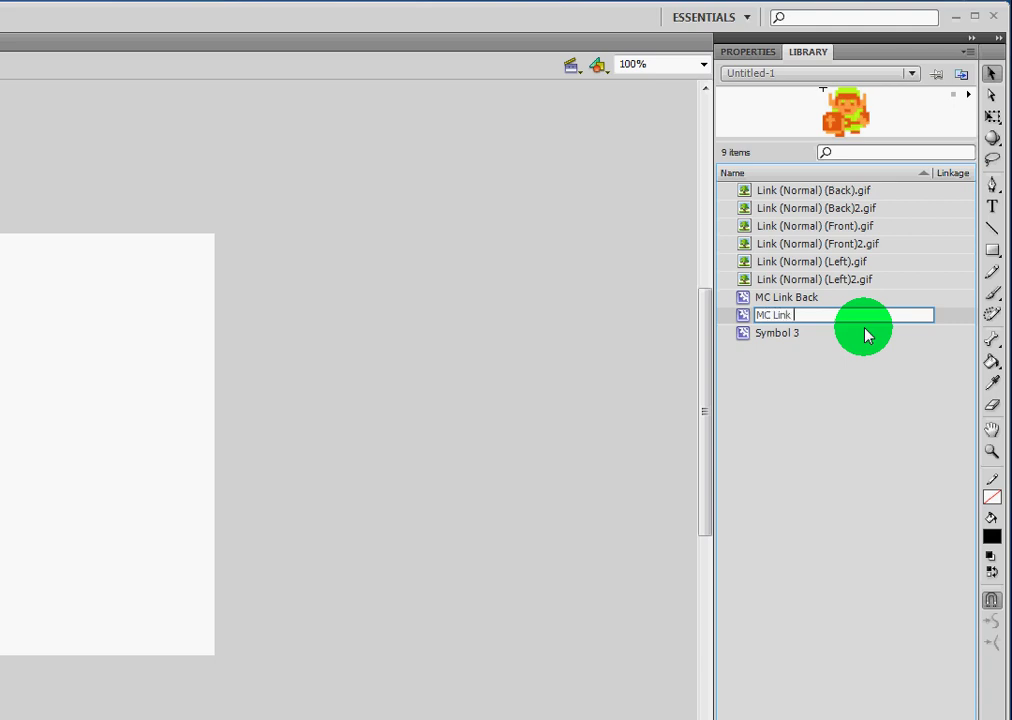
pyautogui.write('MC Link Front')
pyautogui.press('Return')
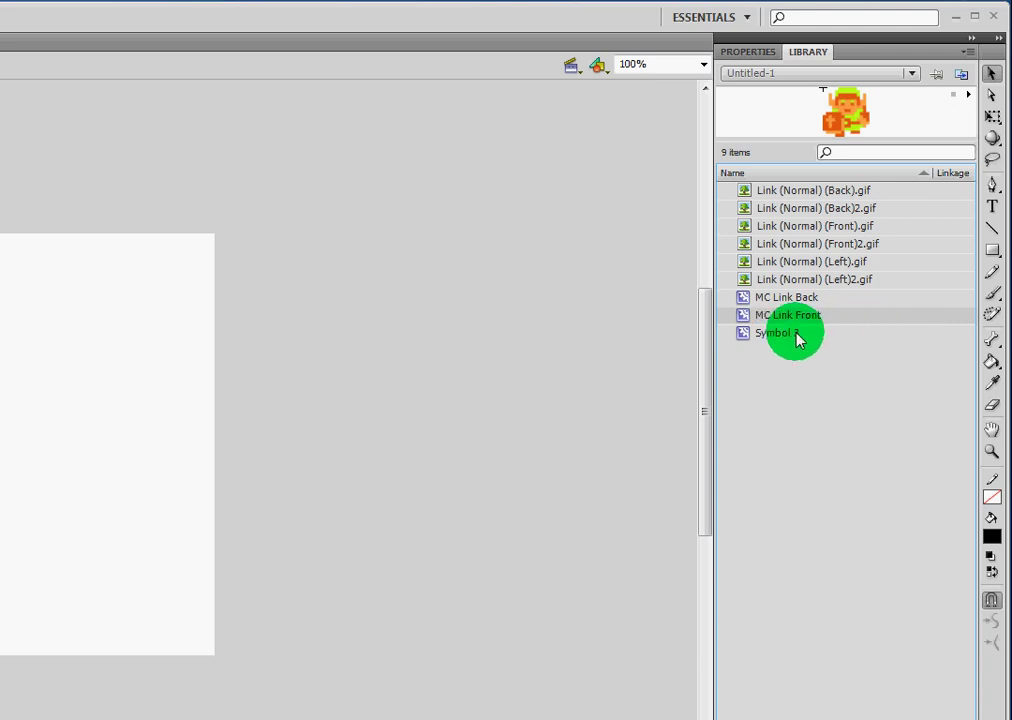
# Rename Symbol 3 to MC Link Left after dismissing the duplicate-name warning.
pyautogui.click(776, 334)
pyautogui.doubleClick(776, 334)
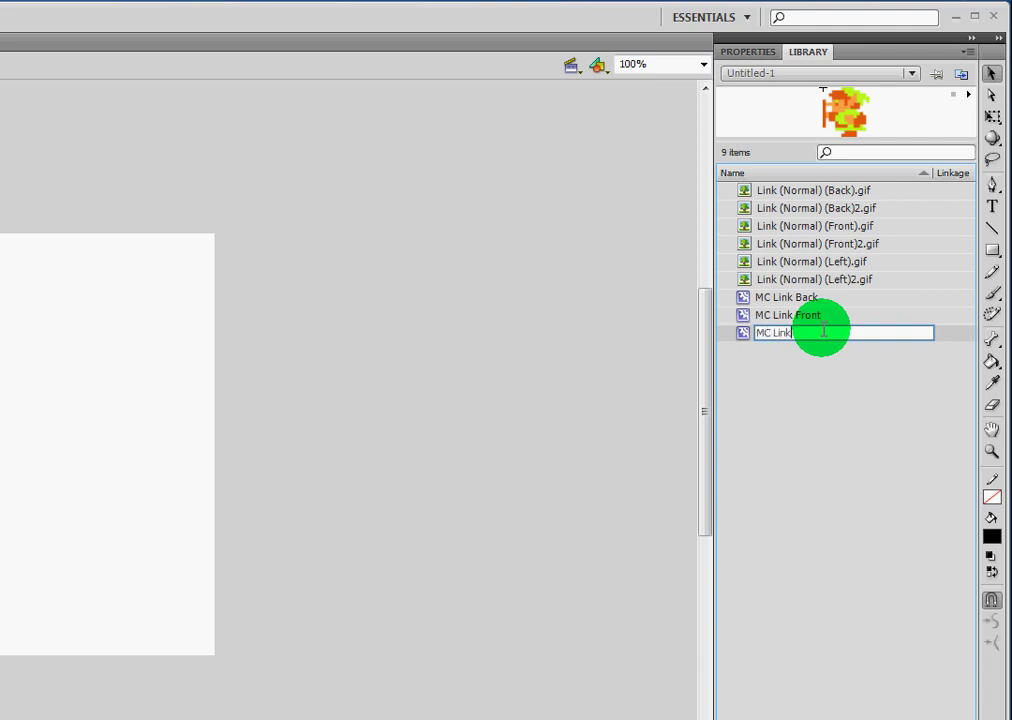
pyautogui.write('MC Link Front')
pyautogui.press('Return')
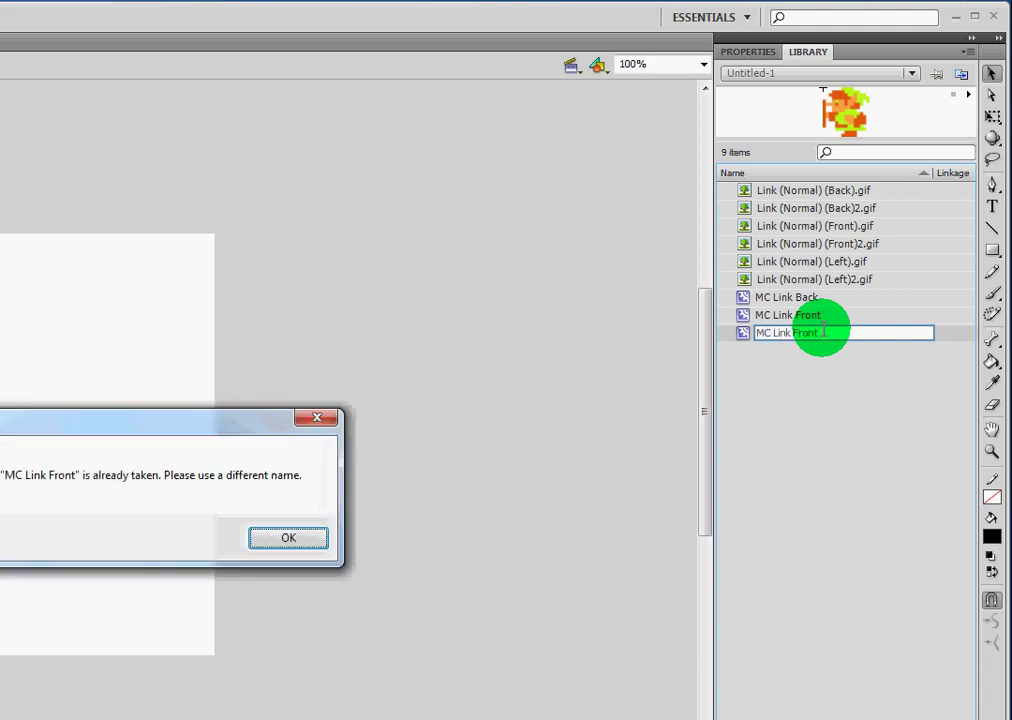
pyautogui.click(287, 526)
pyautogui.doubleClick(788, 321)
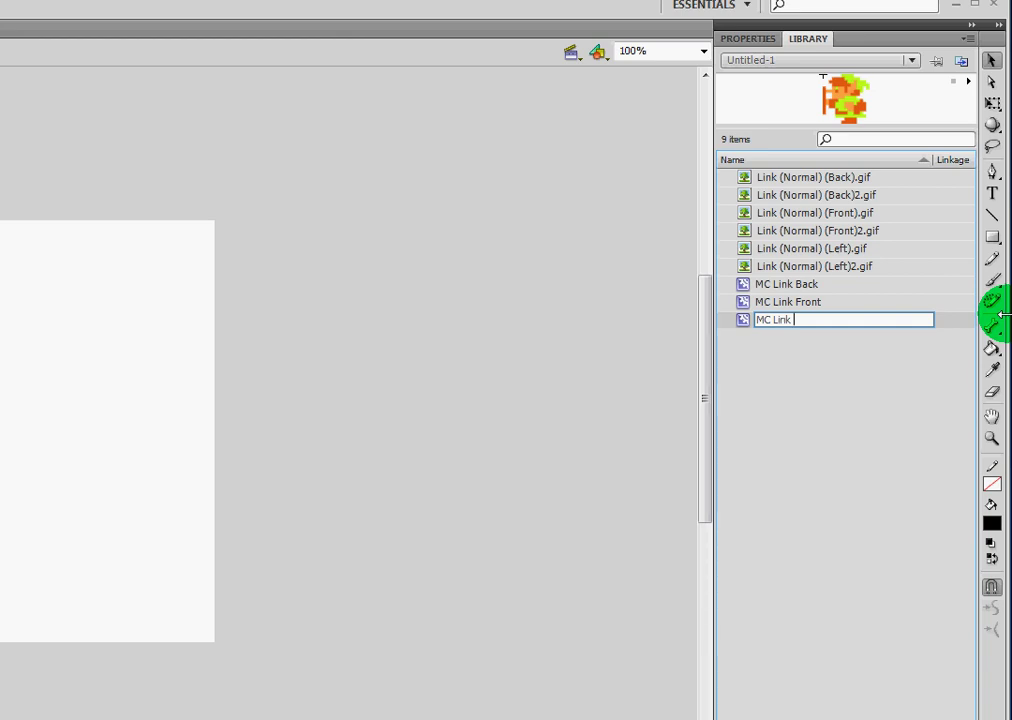
pyautogui.write('t')
pyautogui.press('Return')
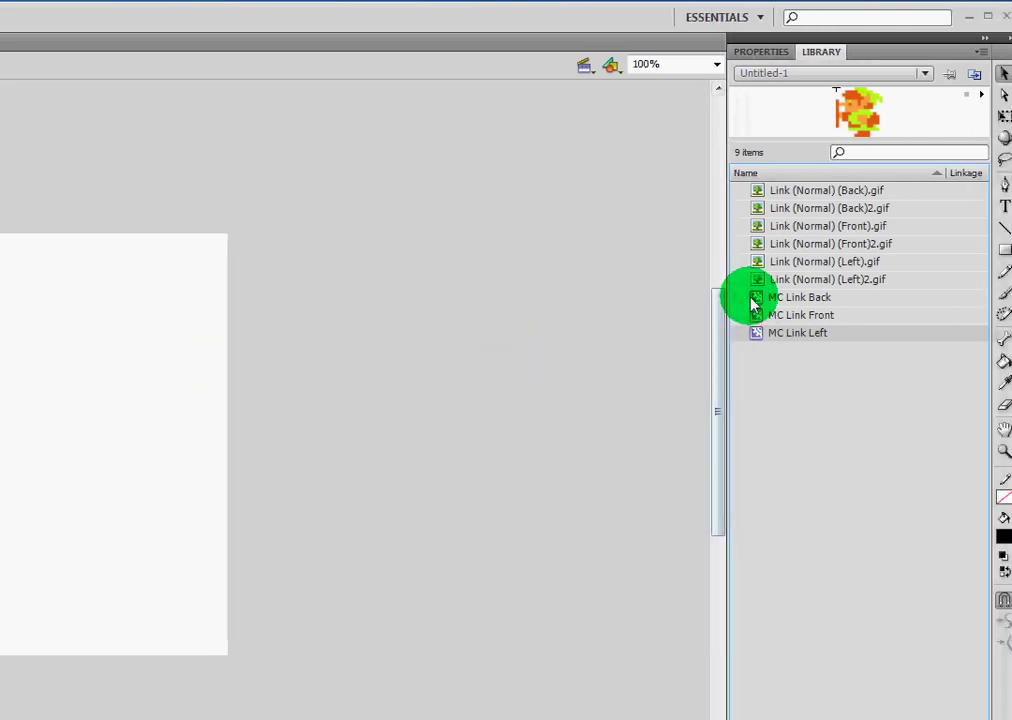
# Place MC Link Back, MC Link Front and MC Link Left instances on the stage.
pyautogui.moveTo(755, 303); pyautogui.dragTo(66, 409)
pyautogui.moveTo(950, 316); pyautogui.dragTo(157, 413)
pyautogui.moveTo(927, 333); pyautogui.dragTo(191, 413)
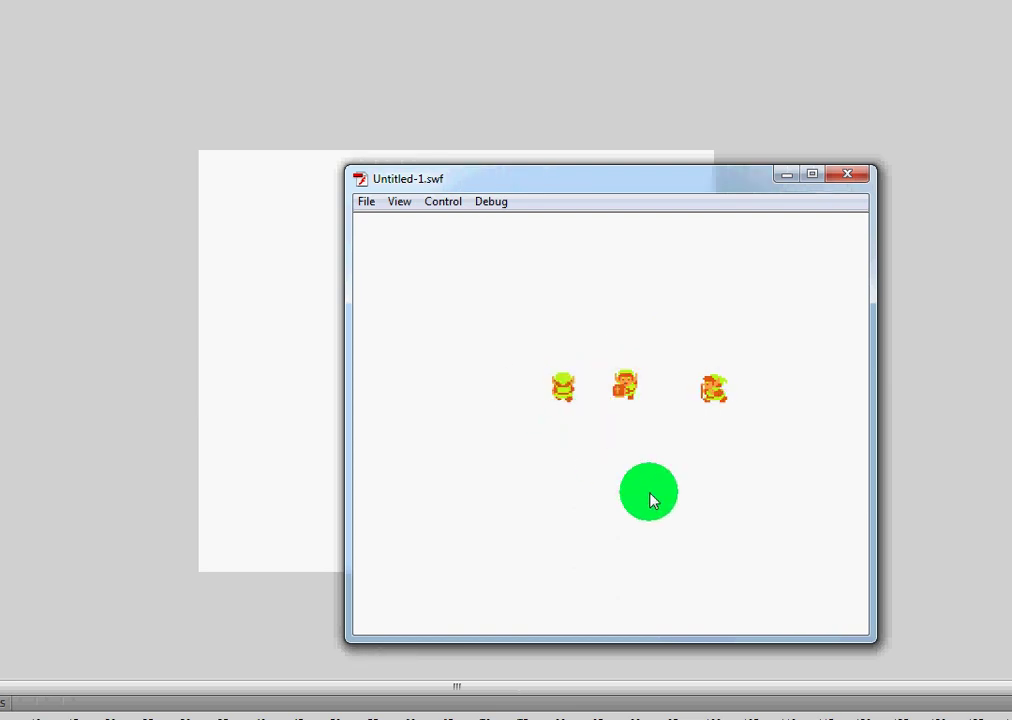
pyautogui.click(847, 175)
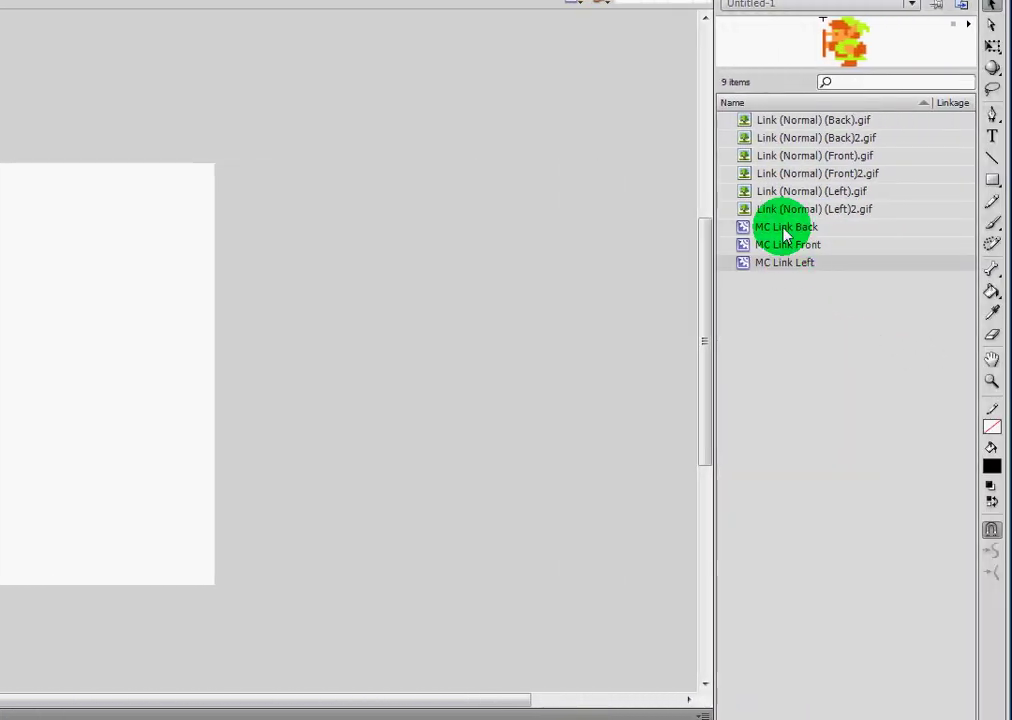
# Preview the MC Link clips in the library and drag one onto the stage.
pyautogui.moveTo(788, 276); pyautogui.dragTo(593, 380)
pyautogui.moveTo(685, 352); pyautogui.dragTo(739, 255)
pyautogui.click(745, 244)
pyautogui.press('Up')
pyautogui.click(742, 263)
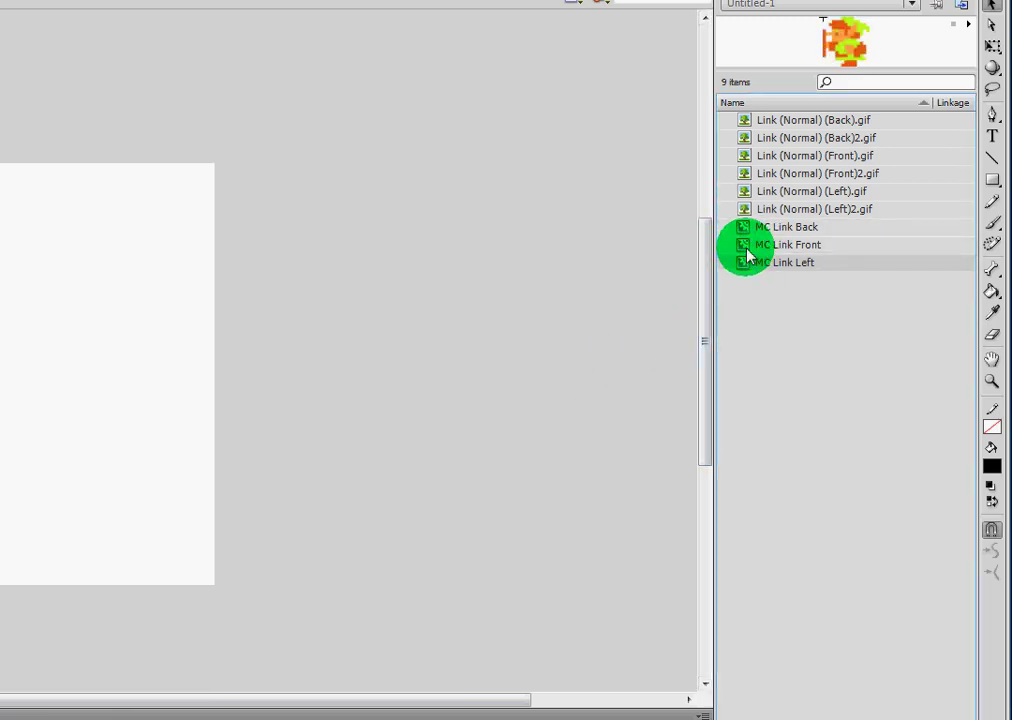
pyautogui.click(745, 227)
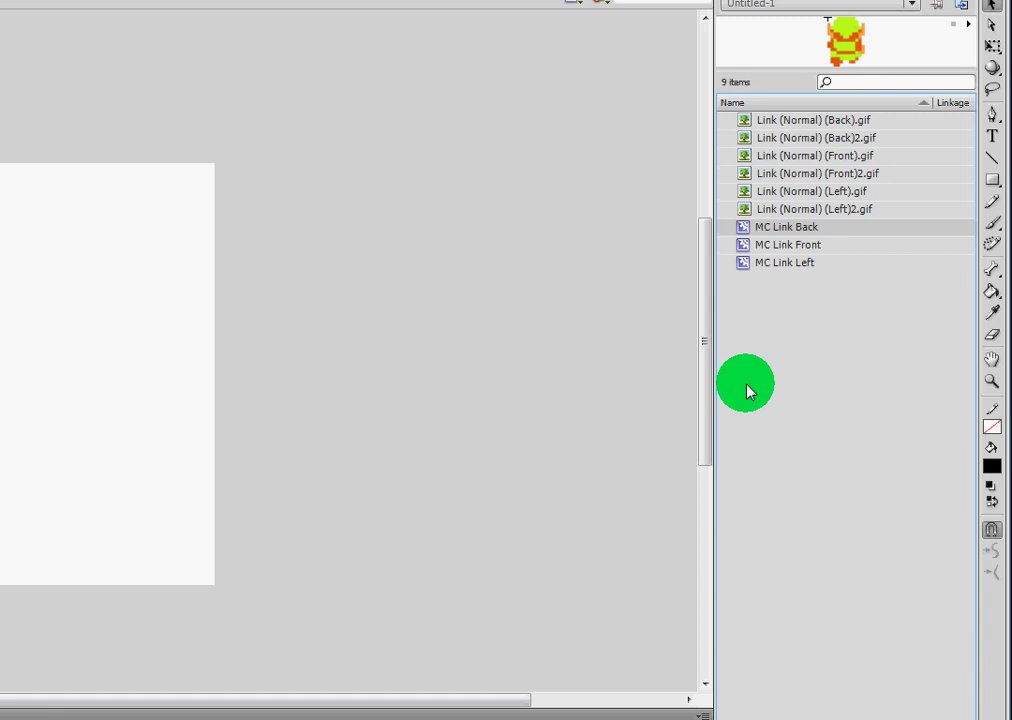
pyautogui.moveTo(750, 390)
pyautogui.mouseDown()
pyautogui.moveTo(621, 409)
pyautogui.moveTo(150, 369)
pyautogui.mouseUp()
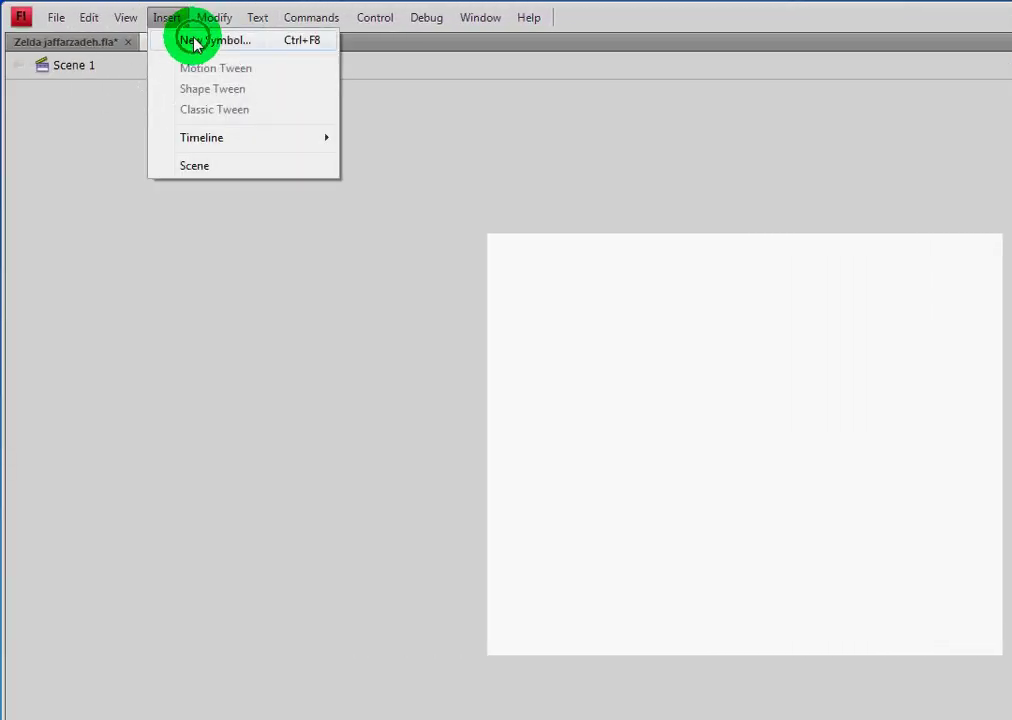
# Create a new Movie Clip symbol named MC Link All via Insert > New Symbol.
pyautogui.click(195, 40)
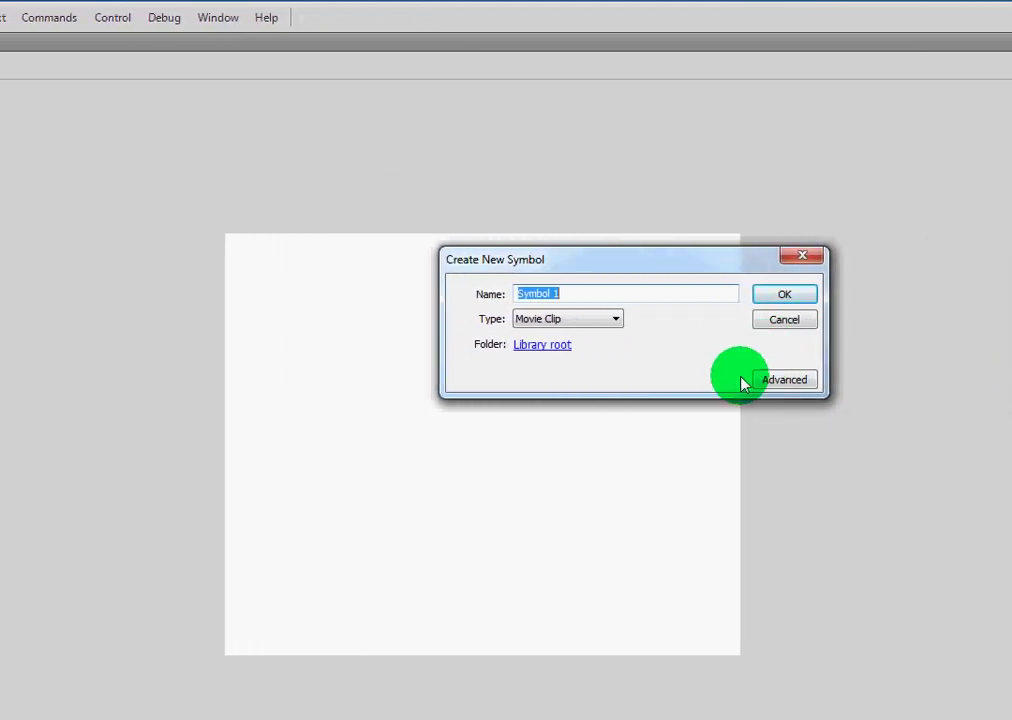
pyautogui.write('Link All')
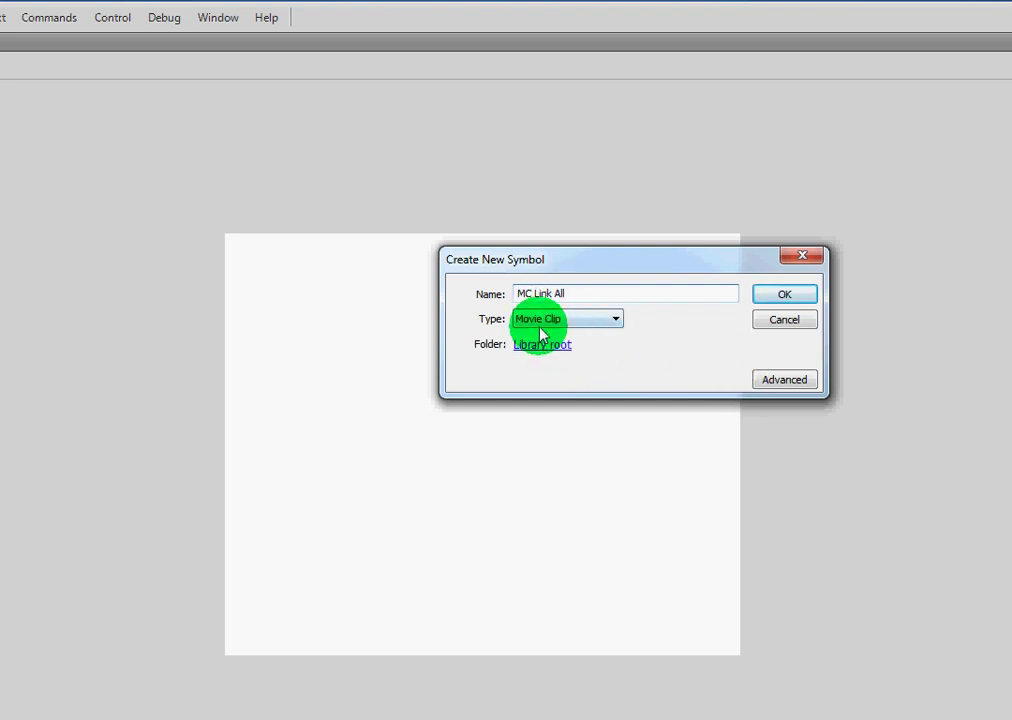
pyautogui.click(540, 324)
pyautogui.click(548, 330)
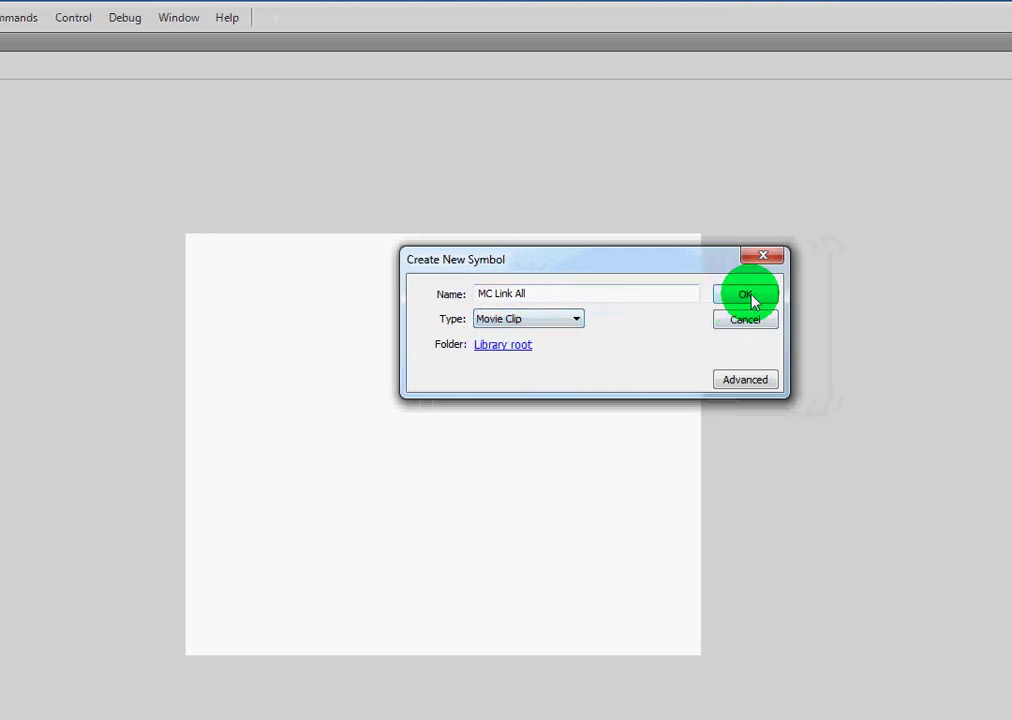
pyautogui.click(745, 379)
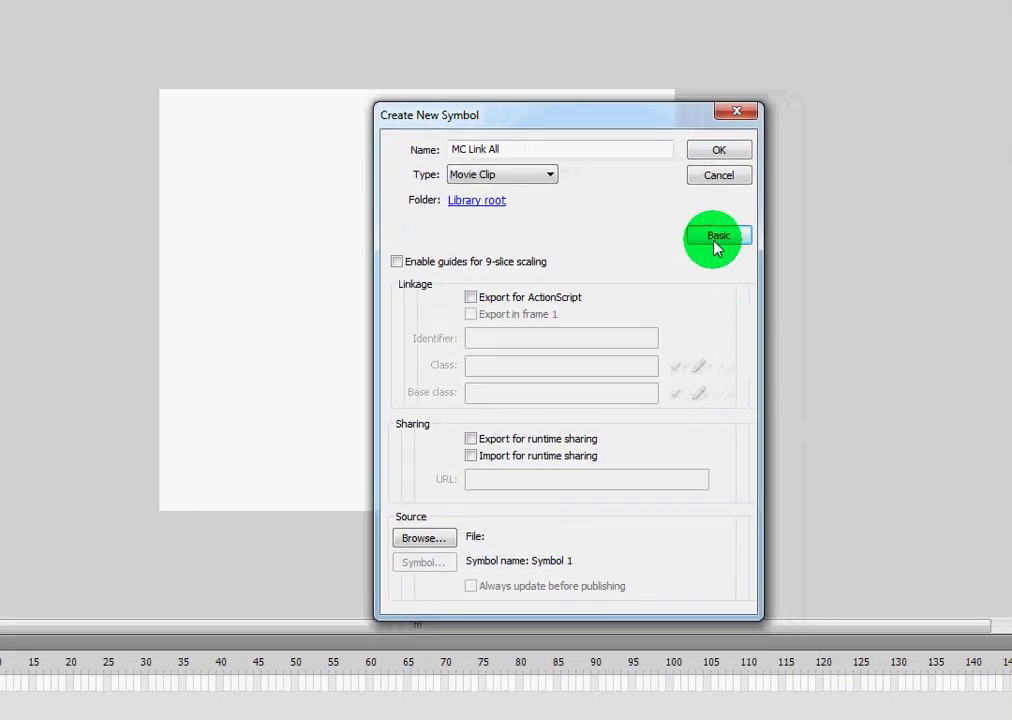
pyautogui.click(716, 240)
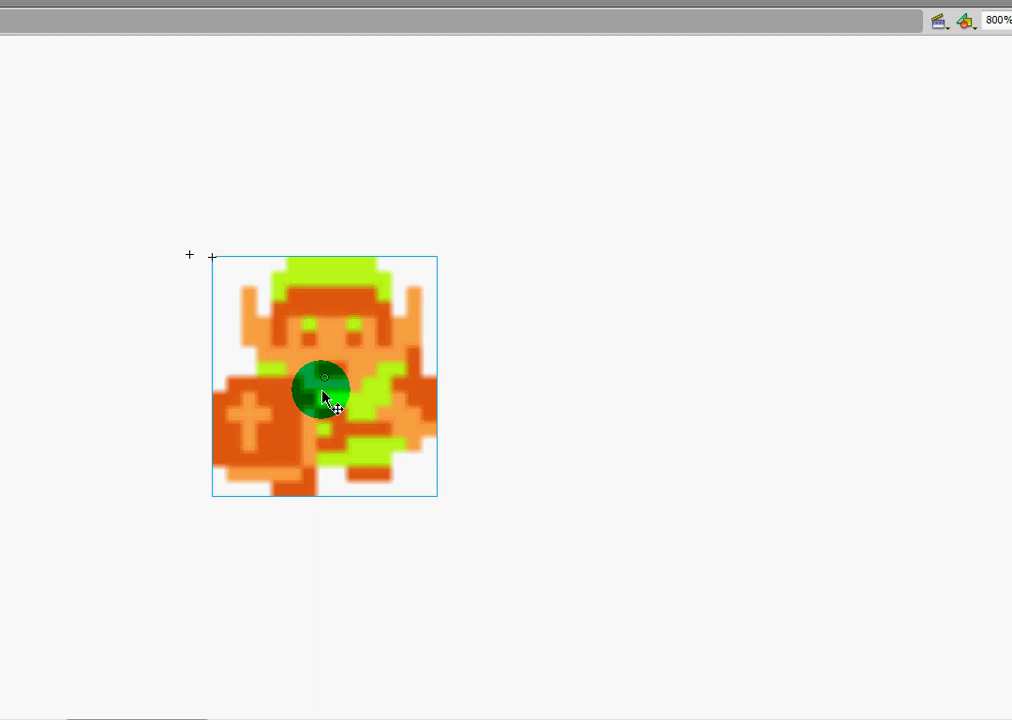
# Align the front-facing Link sprite to the guide on frame 1 and select it.
pyautogui.moveTo(338, 323); pyautogui.dragTo(378, 330)
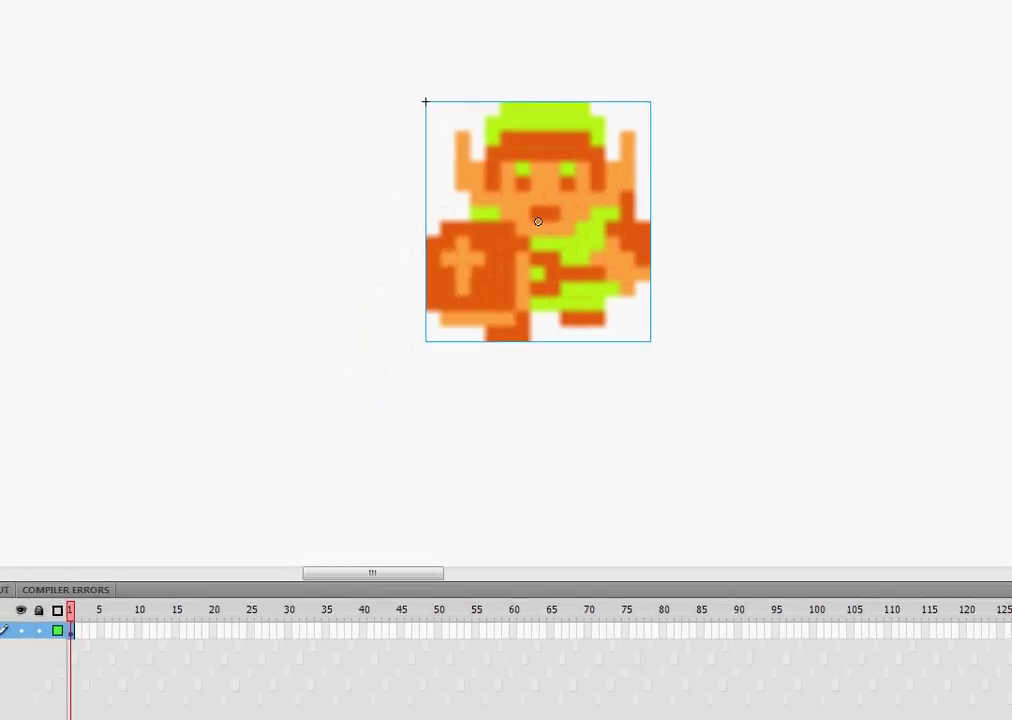
pyautogui.click(598, 162)
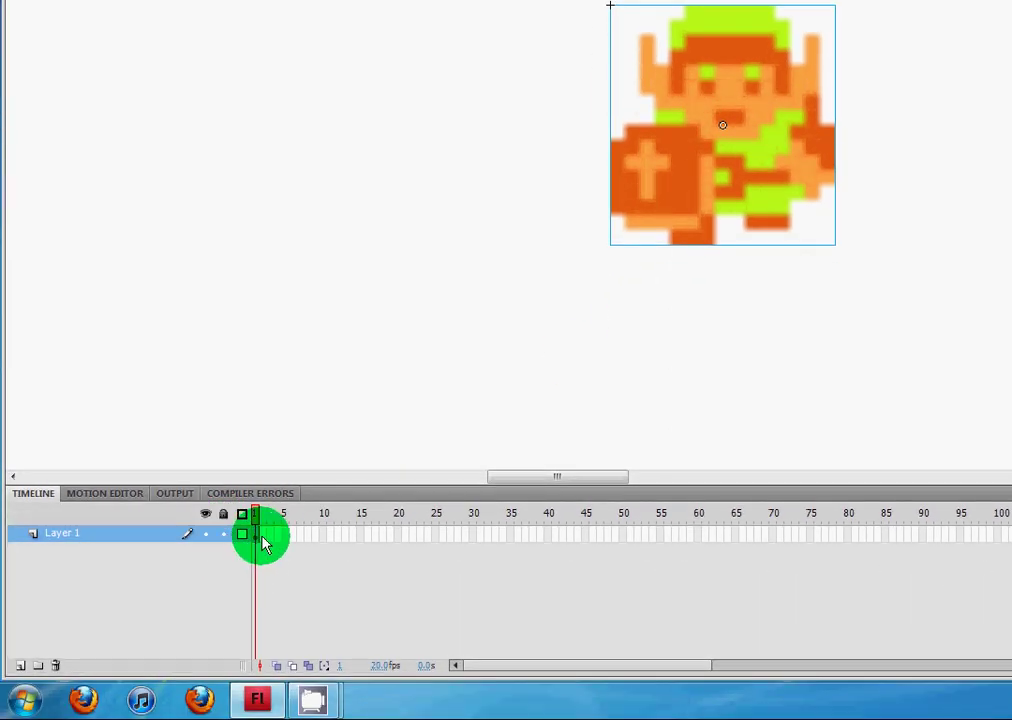
# Insert a blank keyframe at frame 2 and position an MC Link Back instance on it.
pyautogui.rightClick(262, 536)
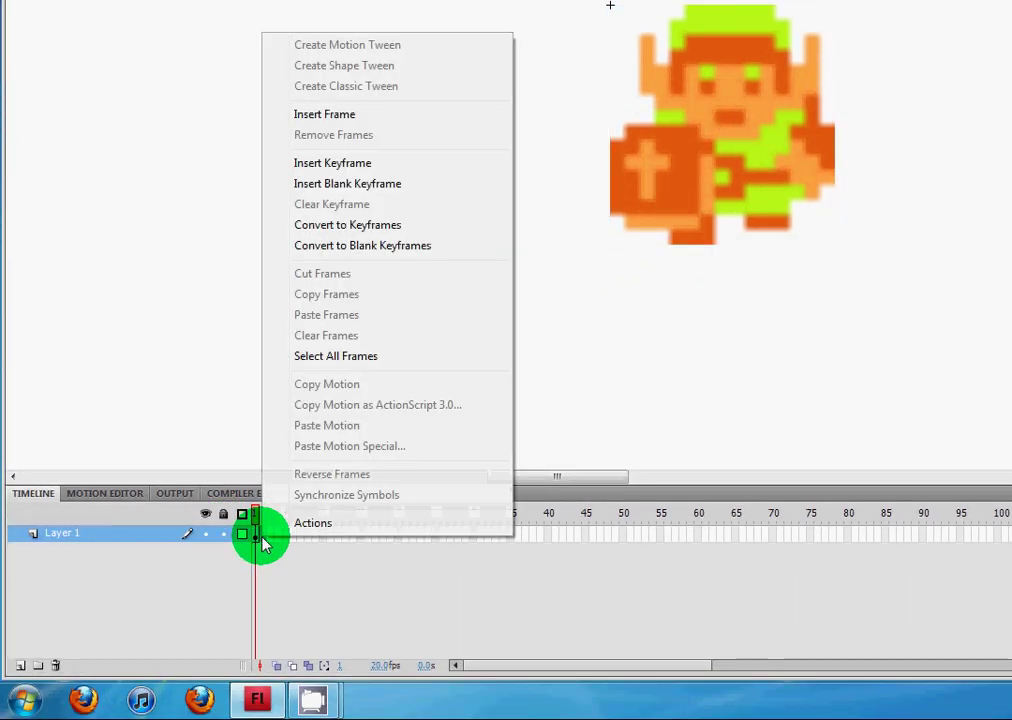
pyautogui.click(394, 187)
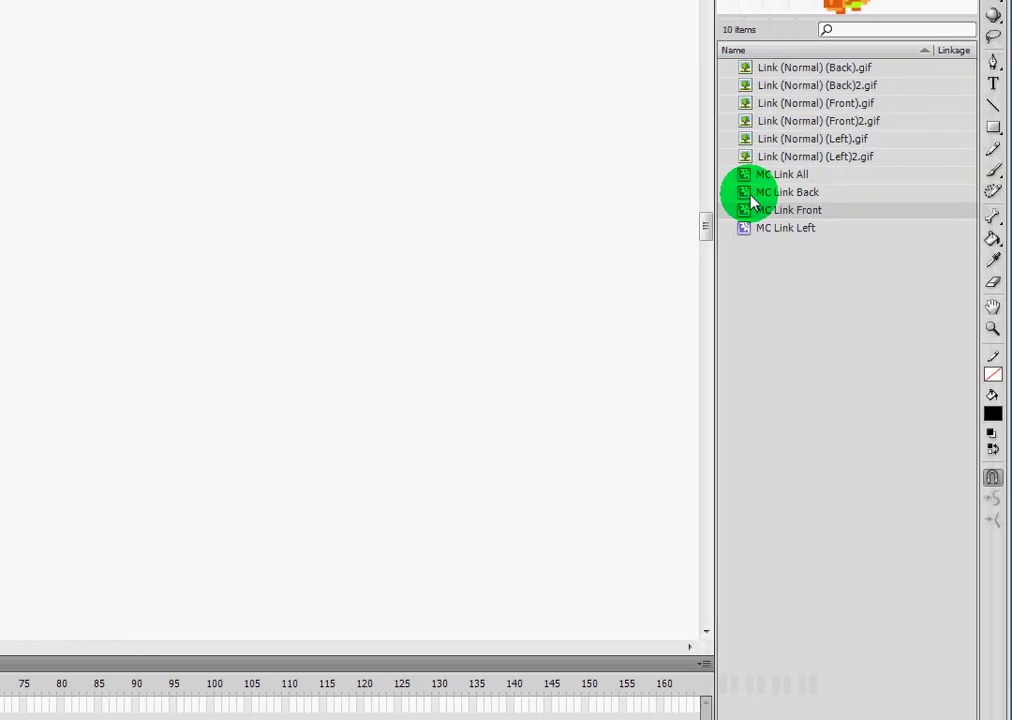
pyautogui.moveTo(748, 198); pyautogui.dragTo(0, 305)
pyautogui.moveTo(143, 305); pyautogui.dragTo(153, 295)
pyautogui.moveTo(281, 314); pyautogui.dragTo(278, 321)
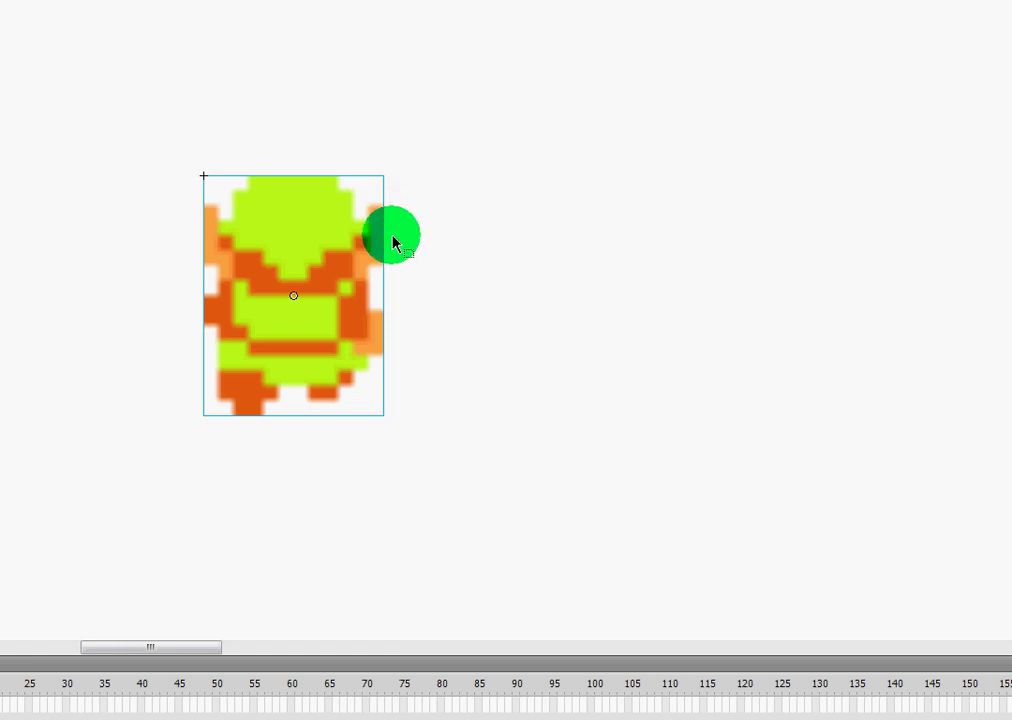
pyautogui.click(83, 536)
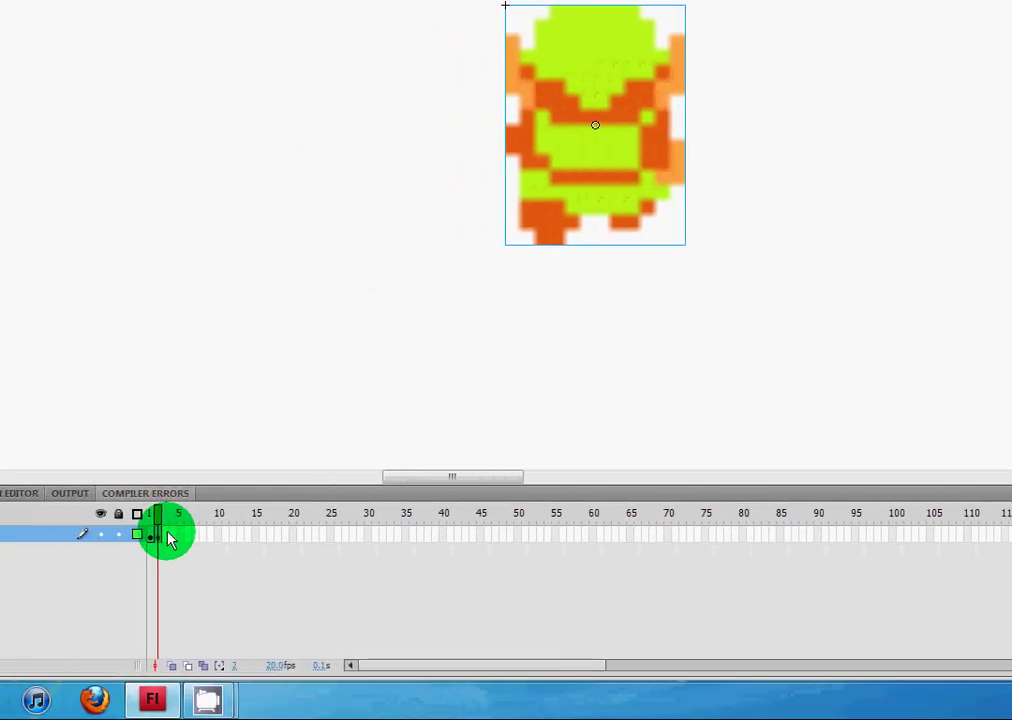
# Add MC Link Left on a blank keyframe at frame 3, nudged into alignment.
pyautogui.rightClick(258, 537)
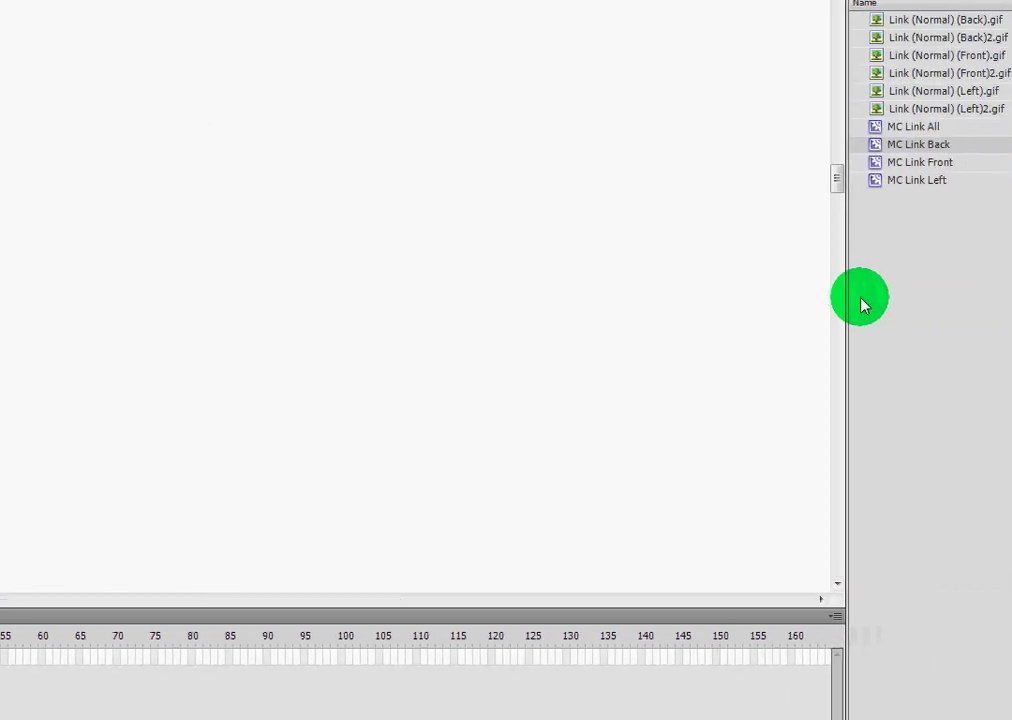
pyautogui.moveTo(785, 180); pyautogui.dragTo(75, 192)
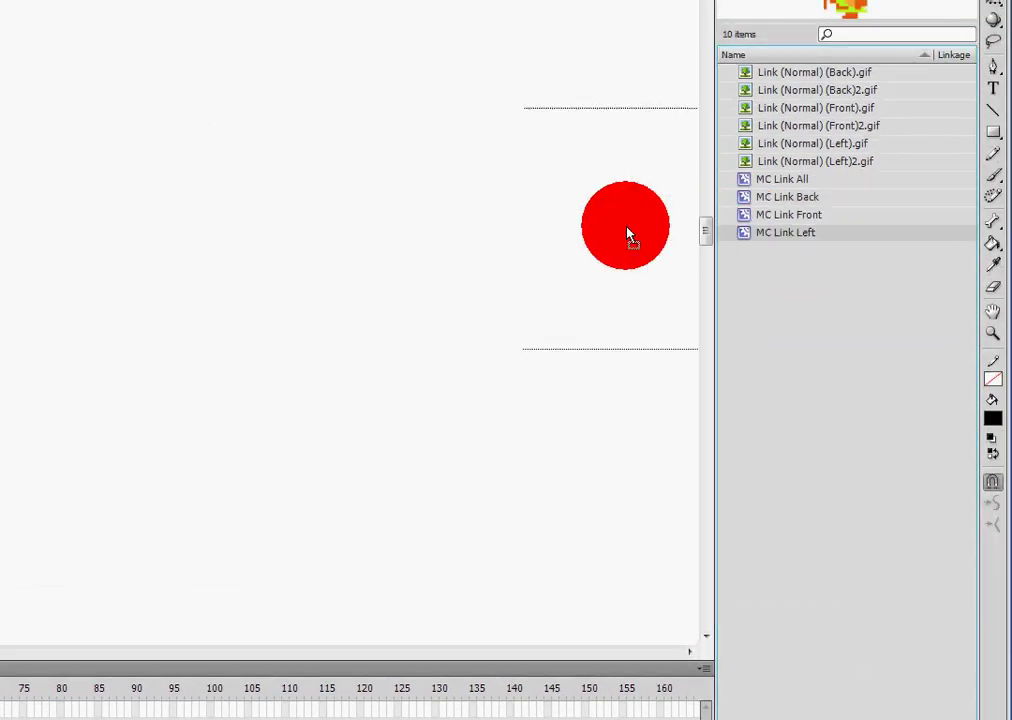
pyautogui.moveTo(88, 248); pyautogui.dragTo(0, 300)
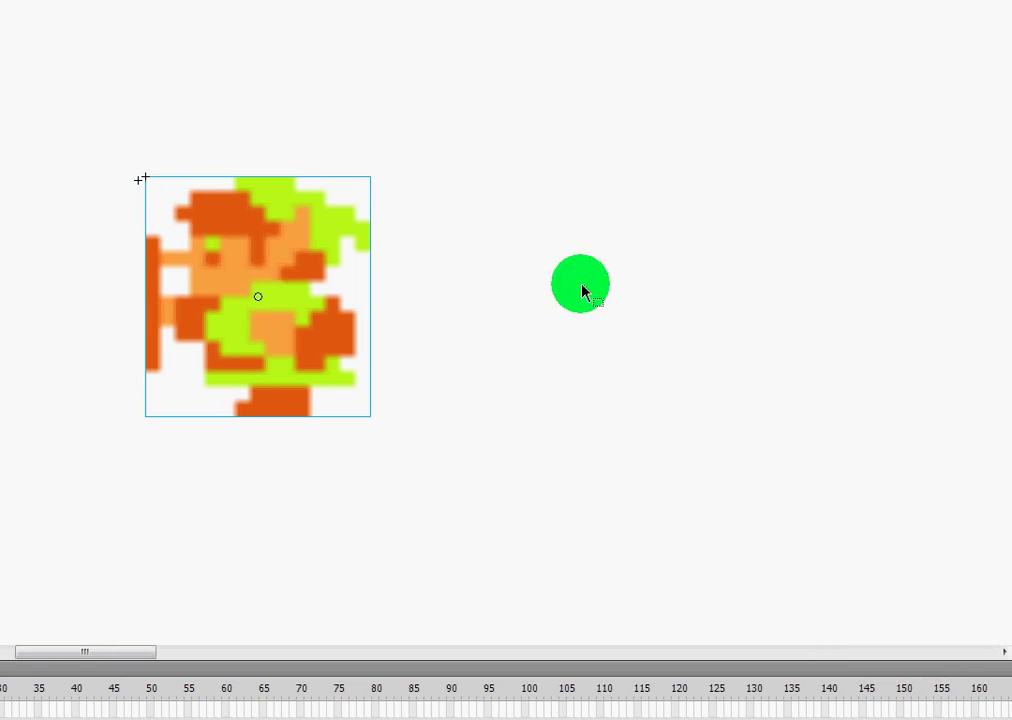
pyautogui.press('Left')
pyautogui.press('Left')
pyautogui.press('Left')
pyautogui.press('Left')
pyautogui.press('Left')
pyautogui.press('Left')
pyautogui.press('Down')
pyautogui.press('Down')
pyautogui.press('Left')
pyautogui.press('Left')
pyautogui.press('Down')
pyautogui.press('Down')
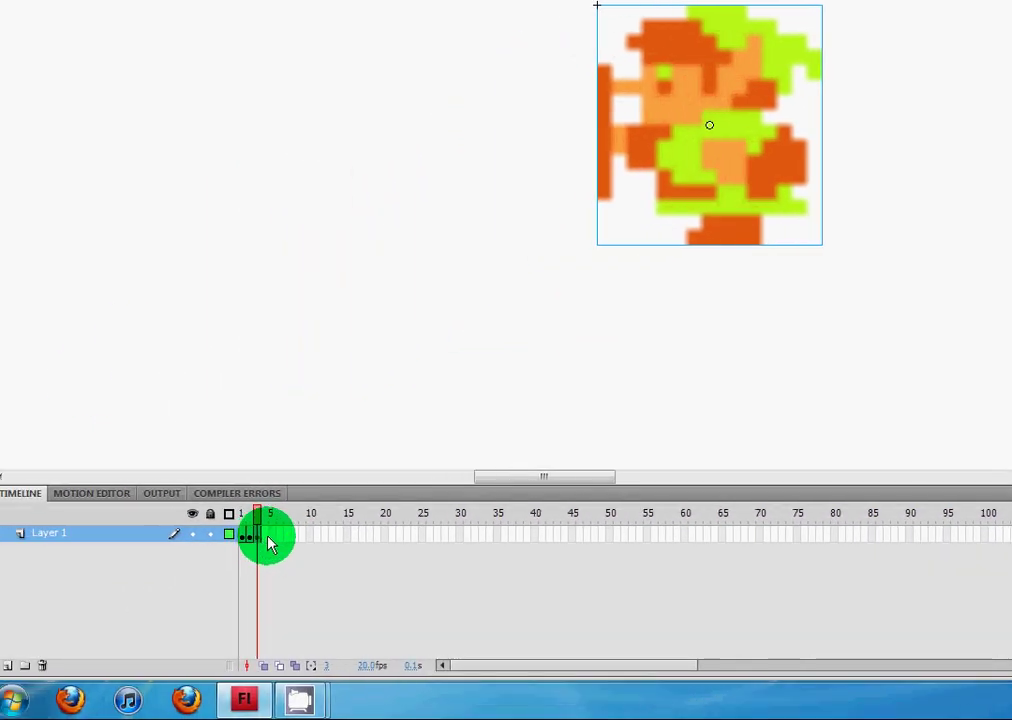
# Insert a keyframe at frame 4 and flip its Link horizontally to face right.
pyautogui.moveTo(270, 543); pyautogui.dragTo(257, 545)
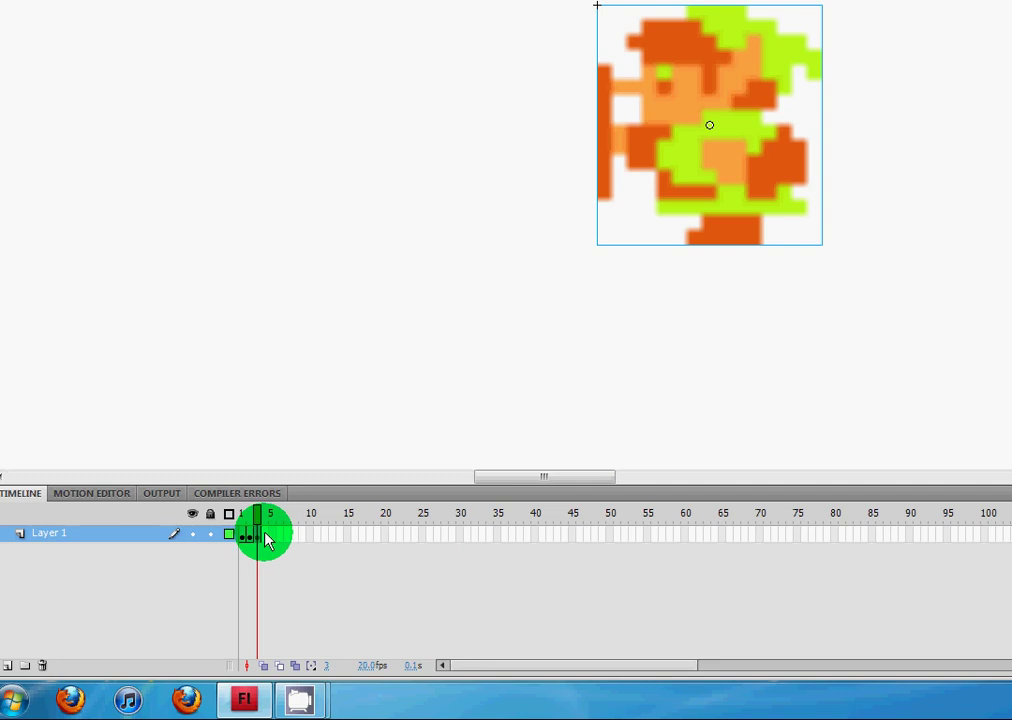
pyautogui.rightClick(266, 538)
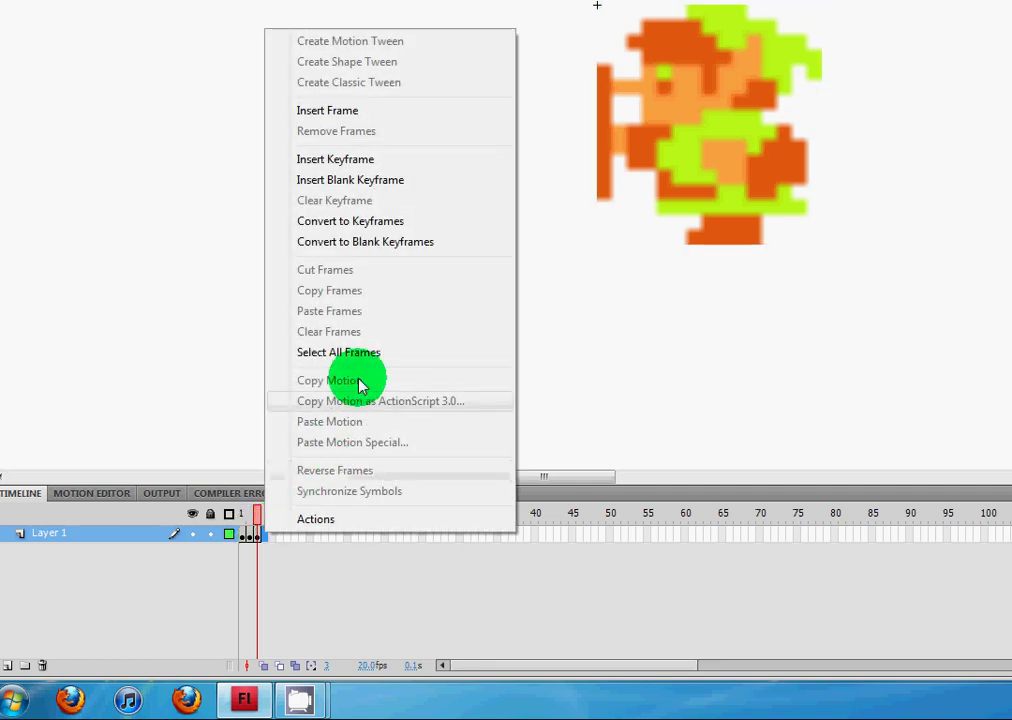
pyautogui.click(373, 193)
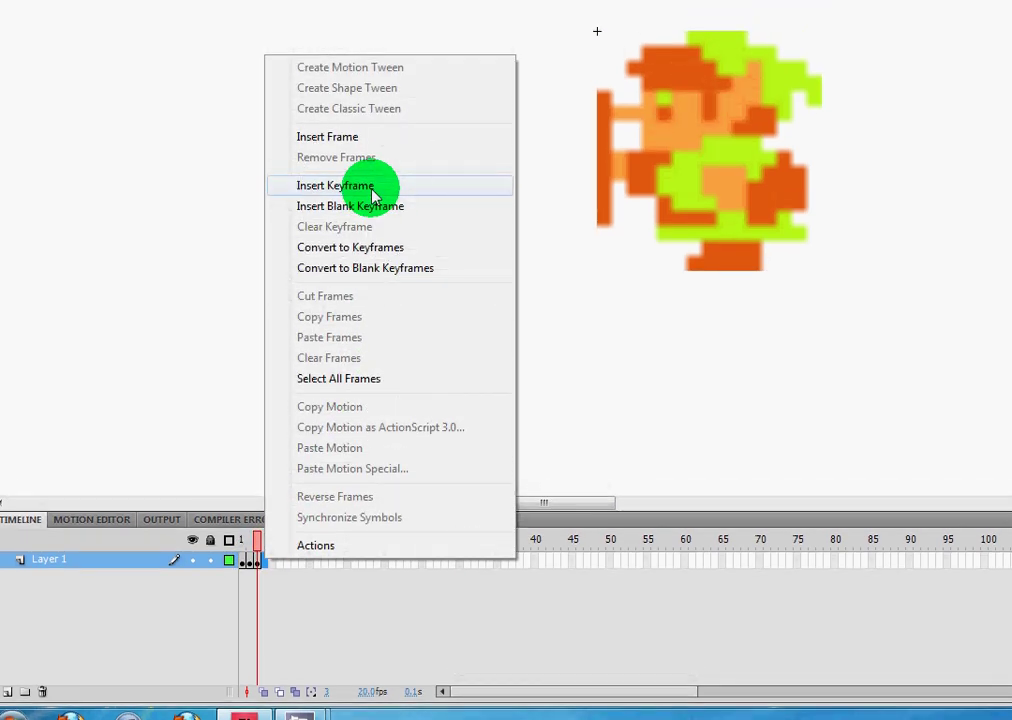
pyautogui.moveTo(276, 537); pyautogui.dragTo(266, 558)
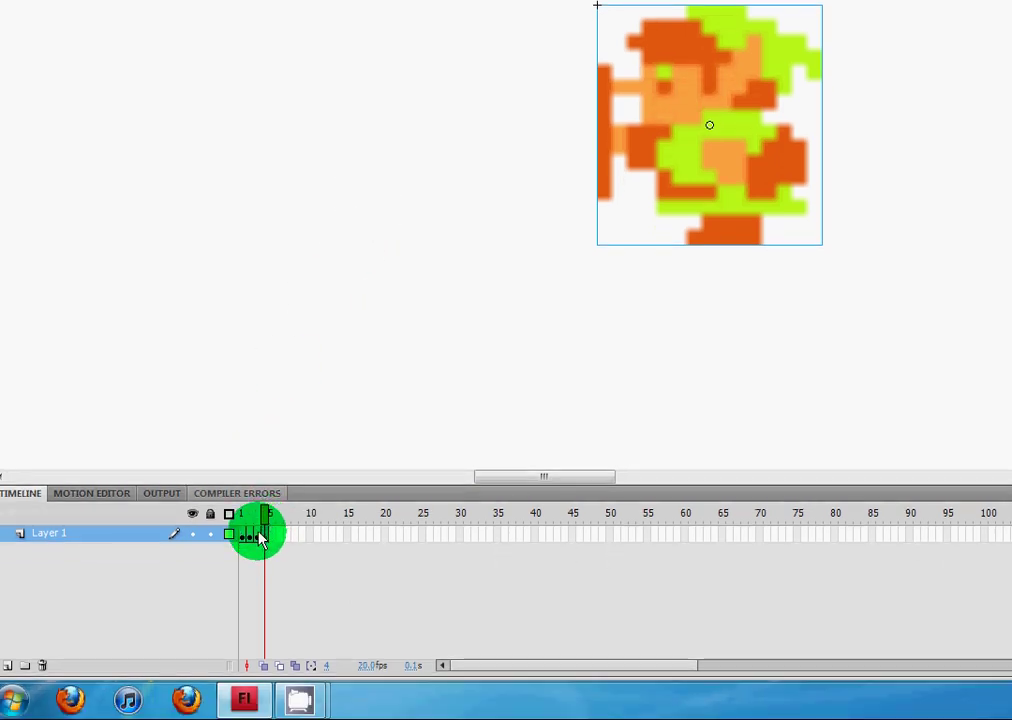
pyautogui.click(259, 536)
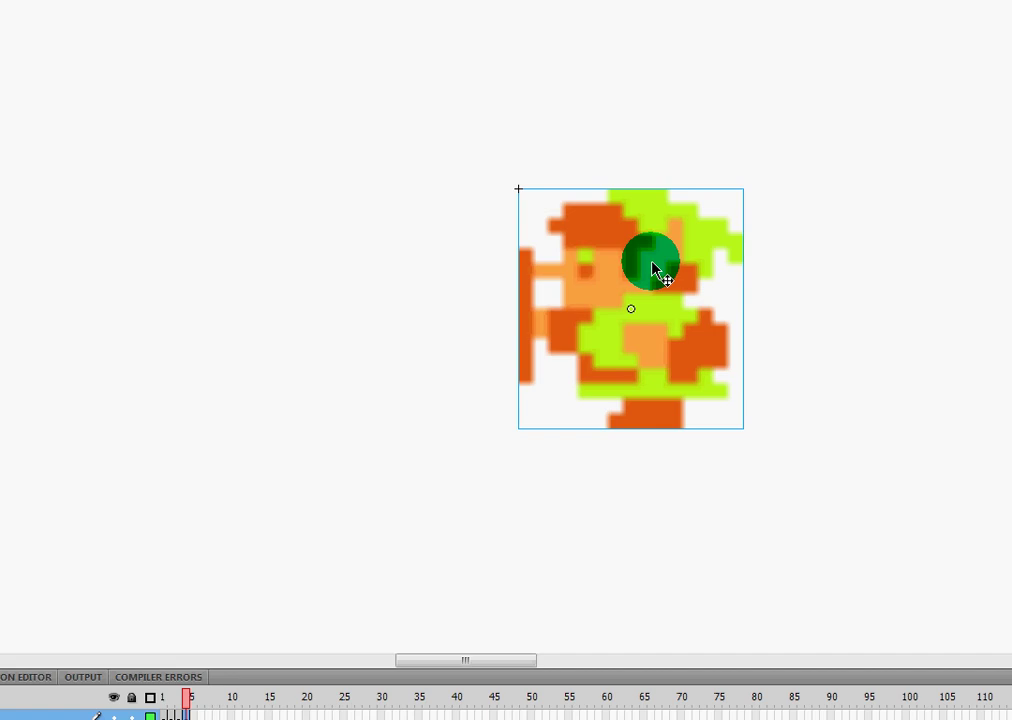
pyautogui.click(208, 20)
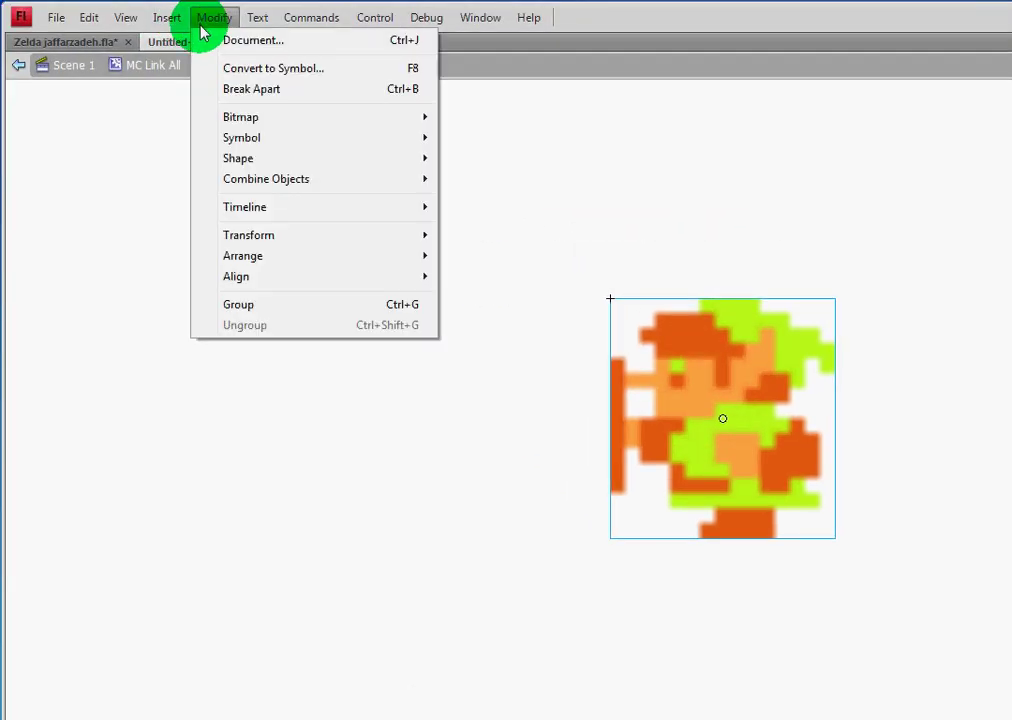
pyautogui.moveTo(300, 238)
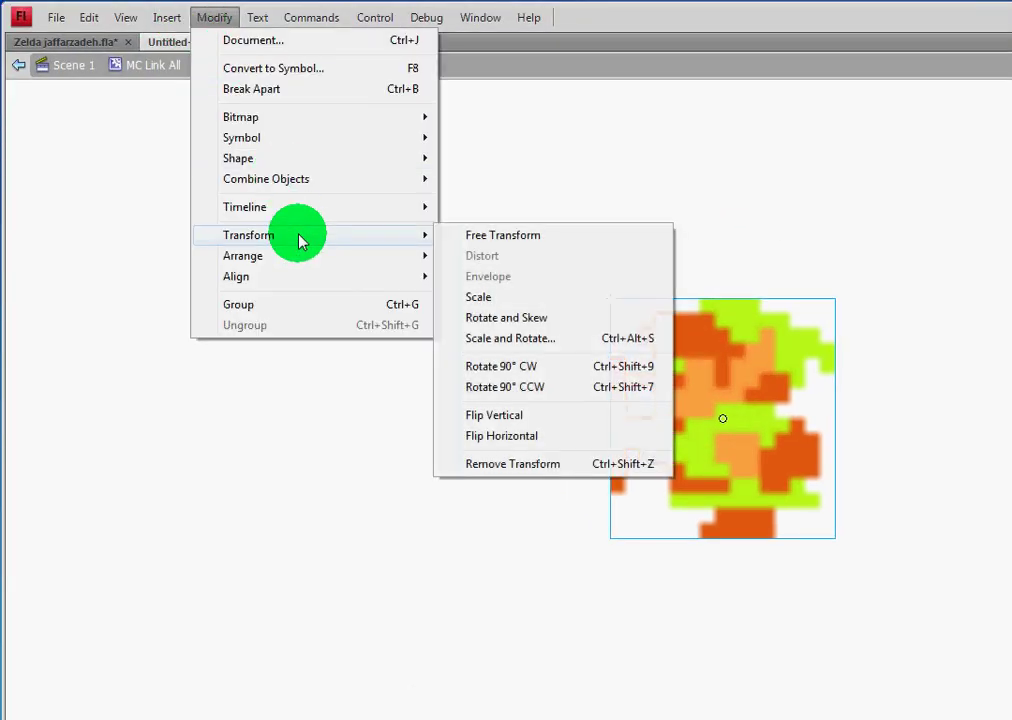
pyautogui.click(513, 446)
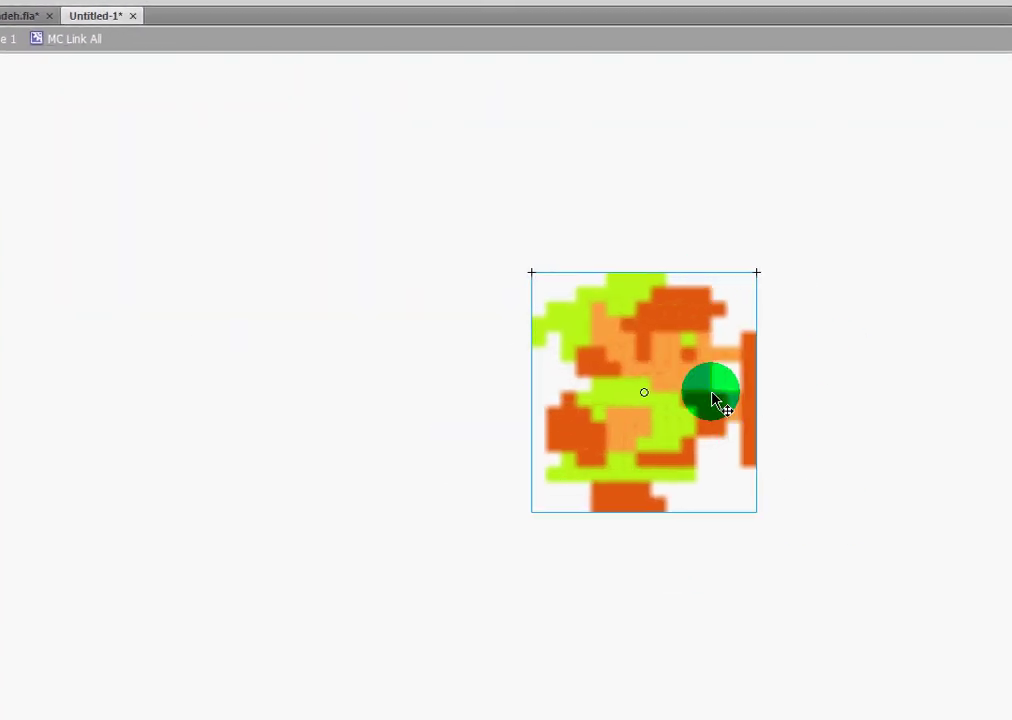
pyautogui.click(264, 639)
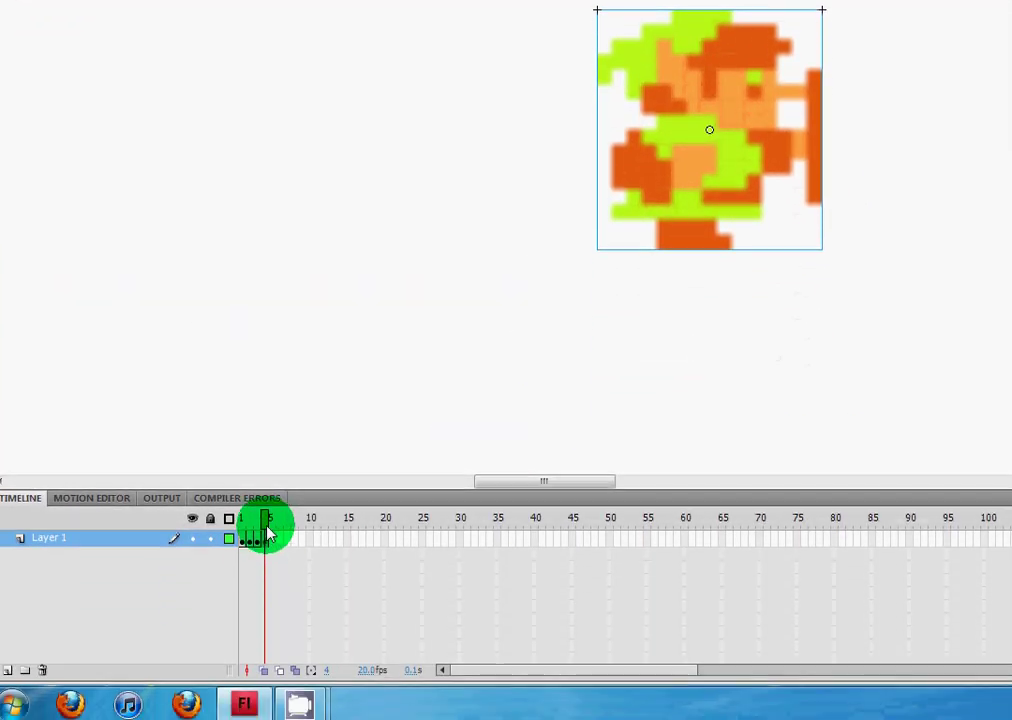
pyautogui.moveTo(266, 529); pyautogui.dragTo(289, 520)
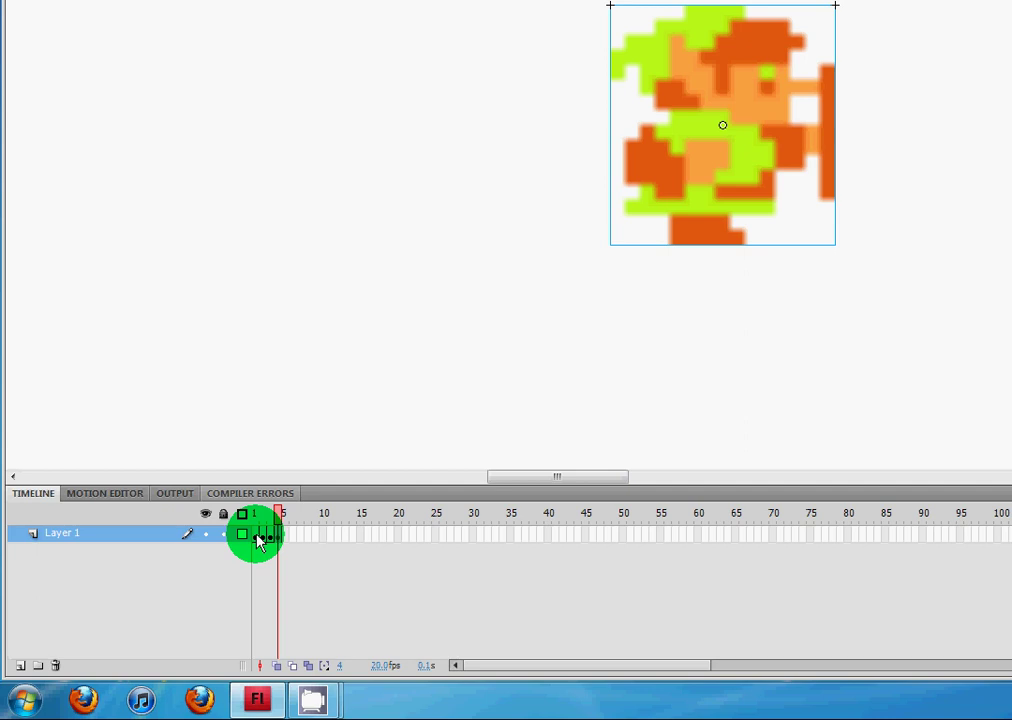
pyautogui.click(258, 540)
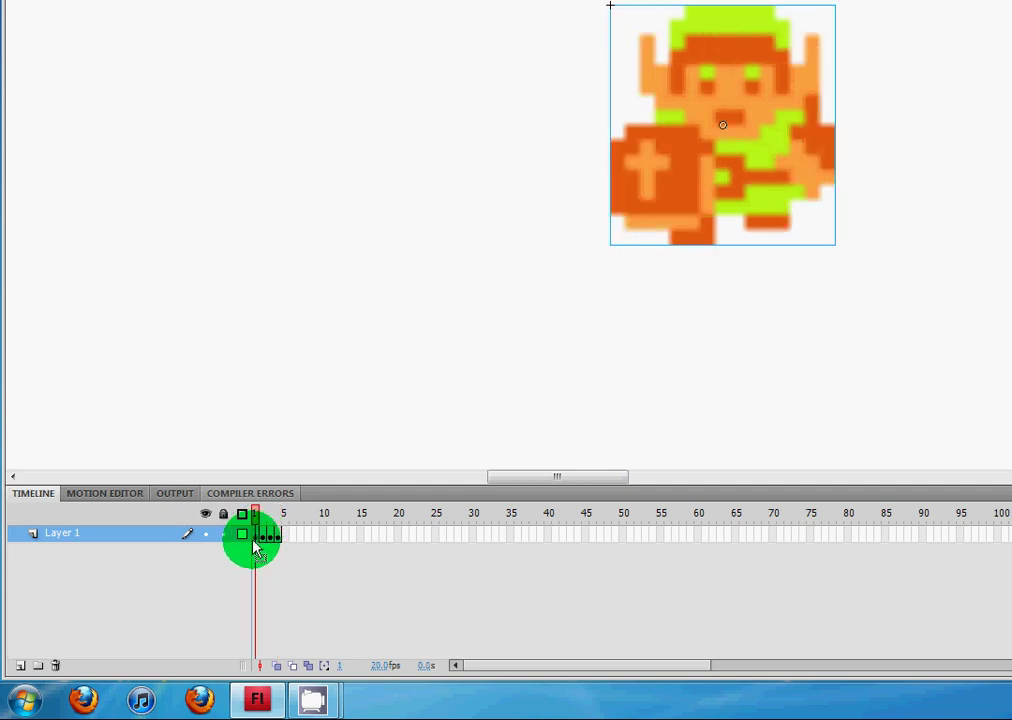
pyautogui.click(264, 541)
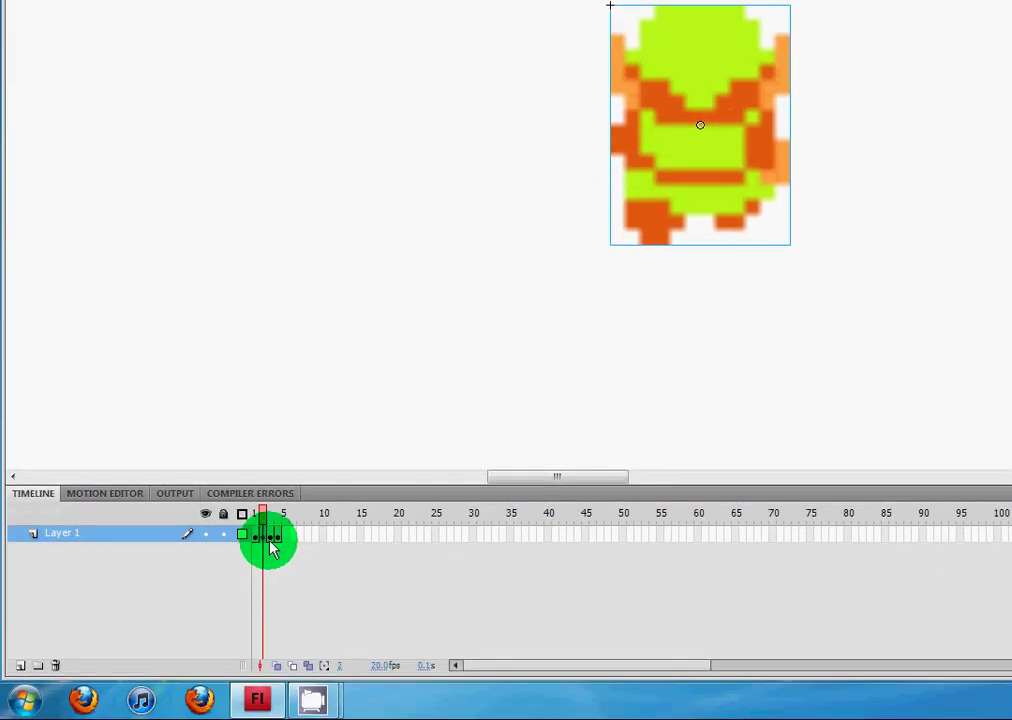
pyautogui.click(270, 540)
pyautogui.click(277, 540)
pyautogui.click(254, 535)
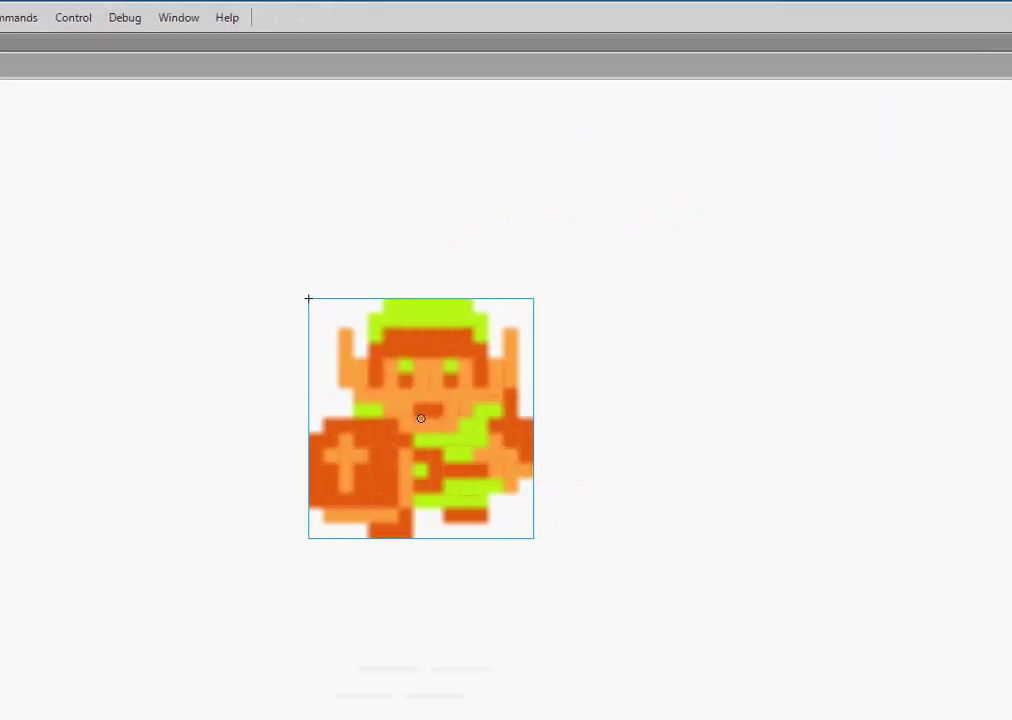
pyautogui.click(1005, 52)
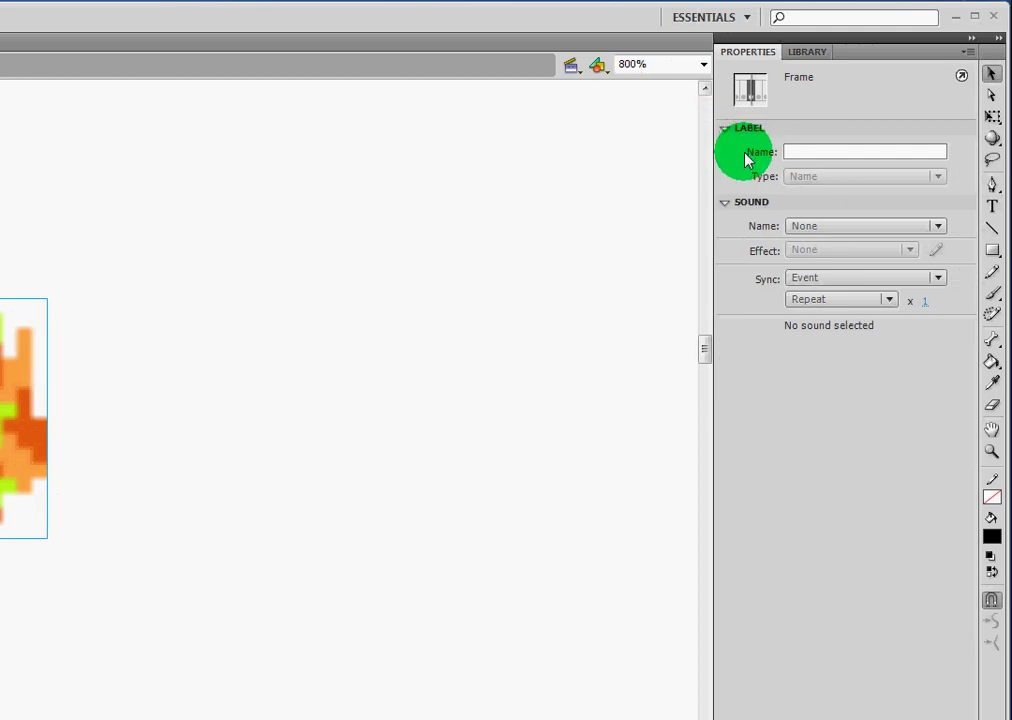
pyautogui.click(726, 130)
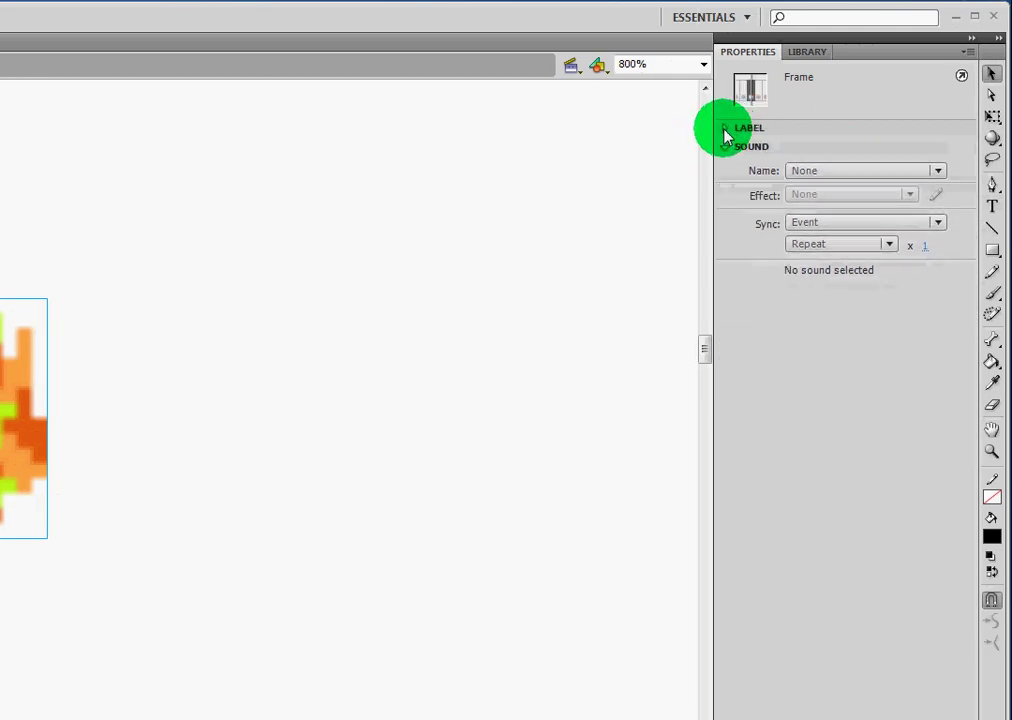
pyautogui.click(725, 131)
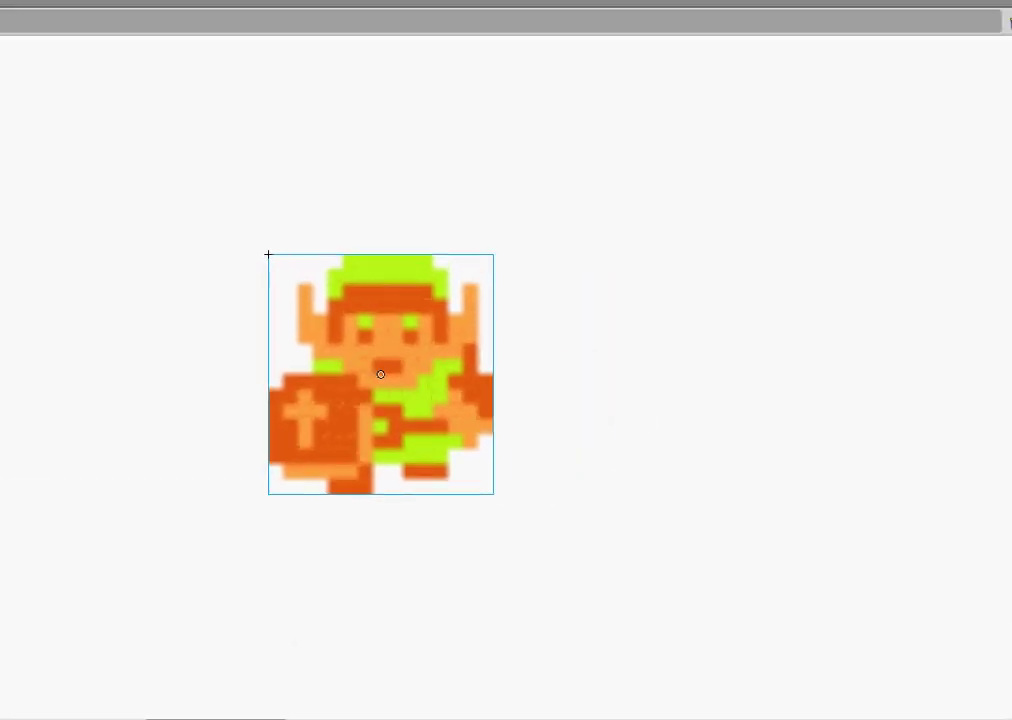
# Enter linkFacingFront as the frame label name for the front-facing keyframe, frame 1.
pyautogui.click(849, 156)
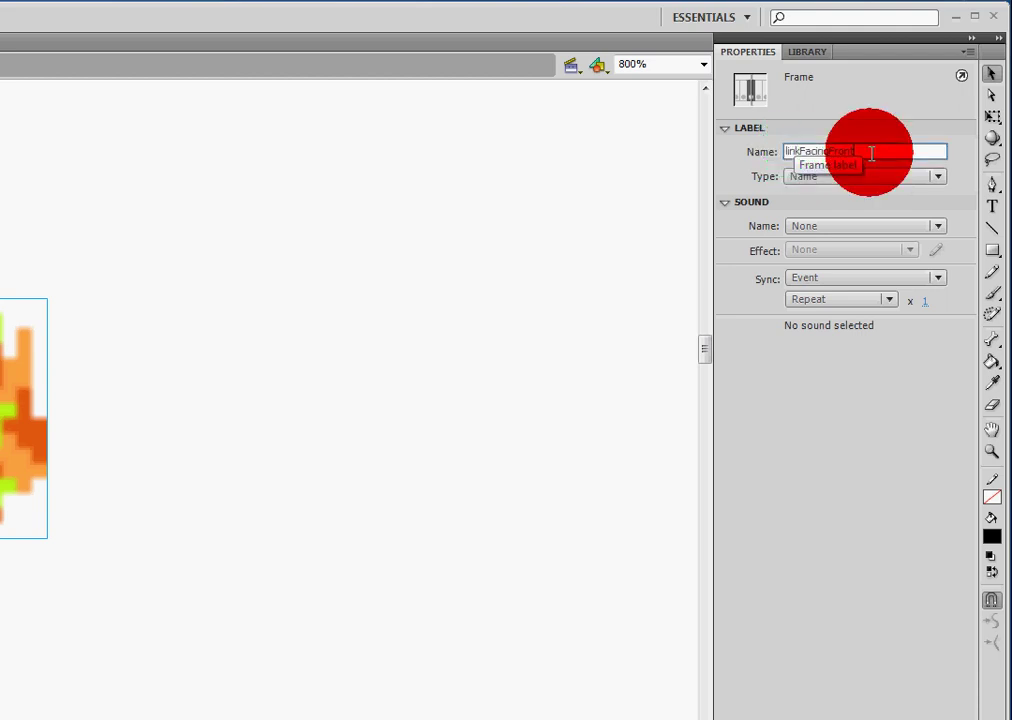
pyautogui.moveTo(855, 150); pyautogui.dragTo(935, 174)
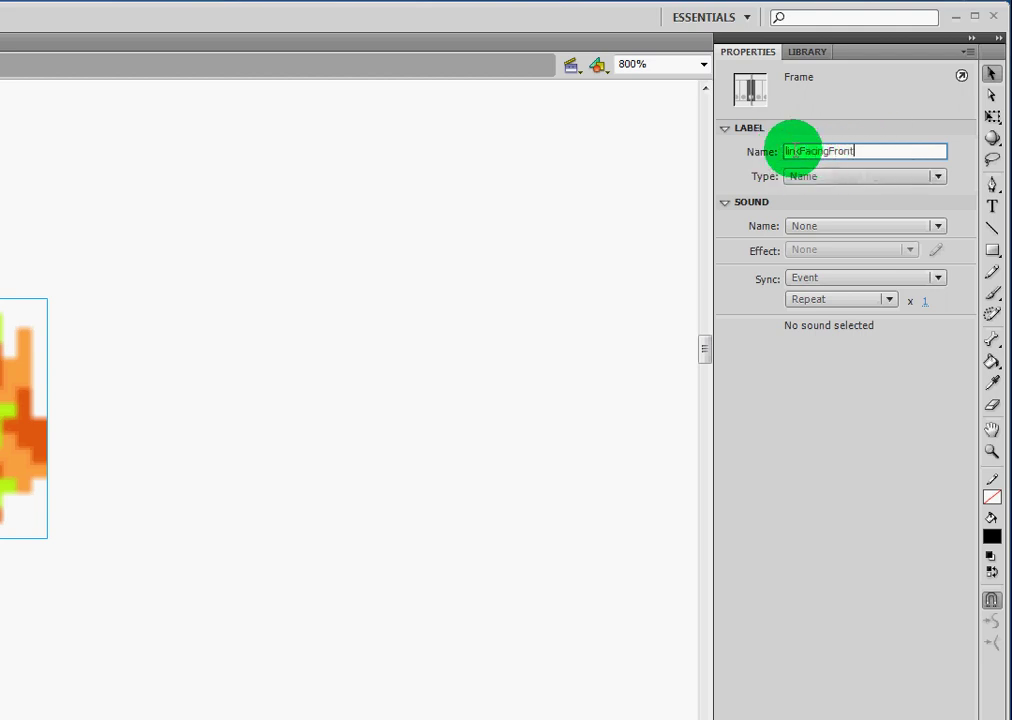
pyautogui.click(850, 151)
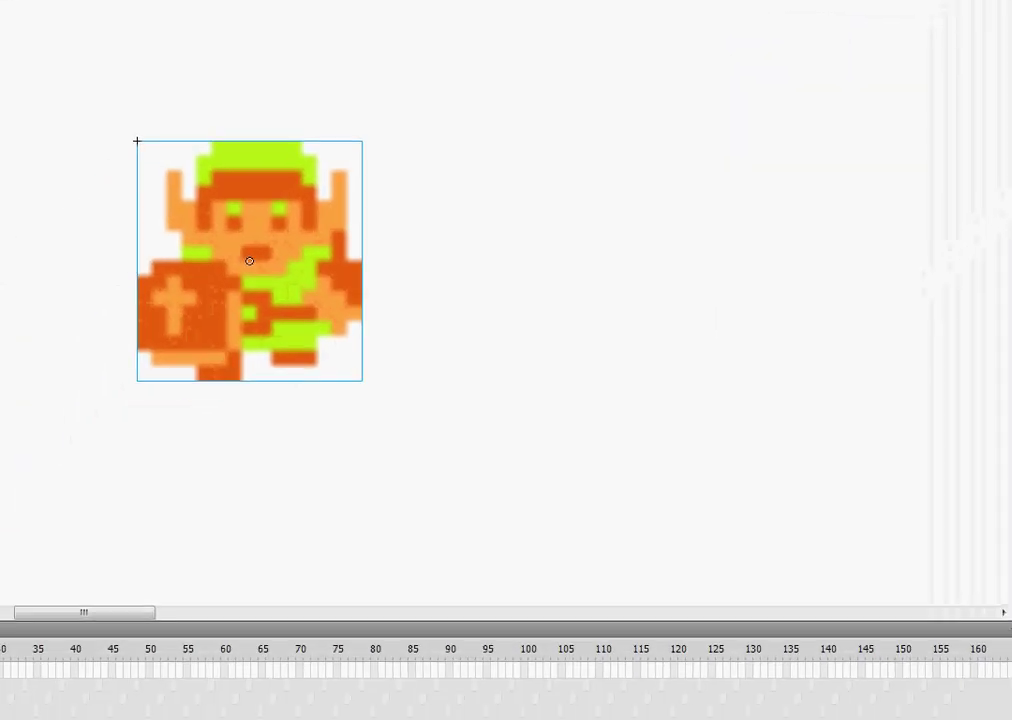
pyautogui.click(75, 542)
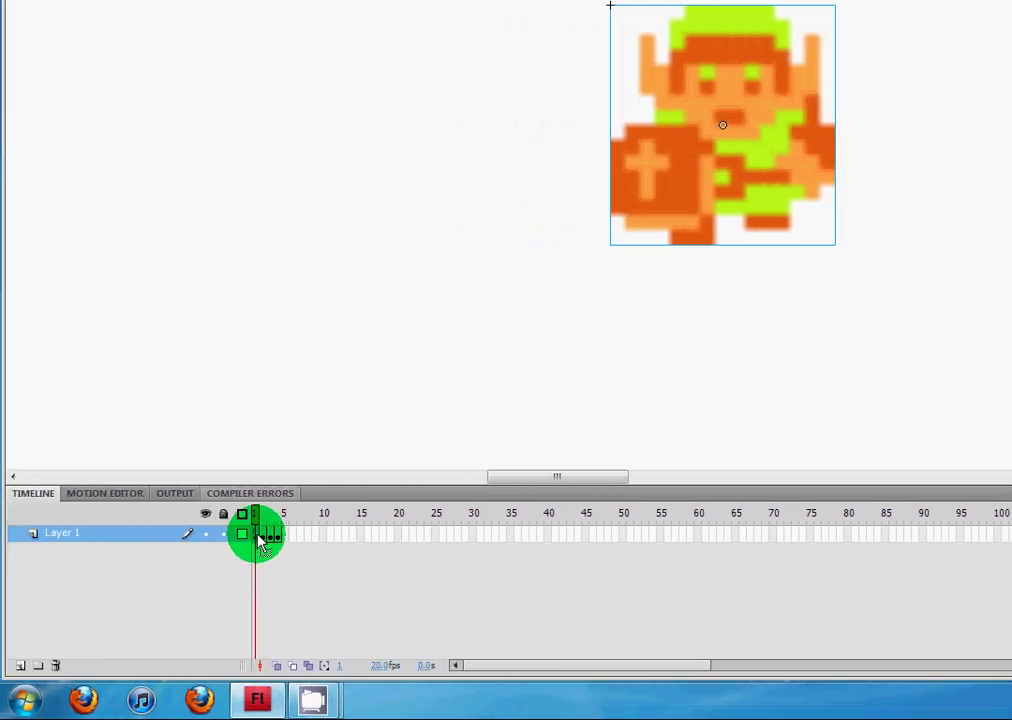
# Move to the back-facing pose frame and label it linkFacingBack.
pyautogui.moveTo(265, 540); pyautogui.dragTo(271, 540)
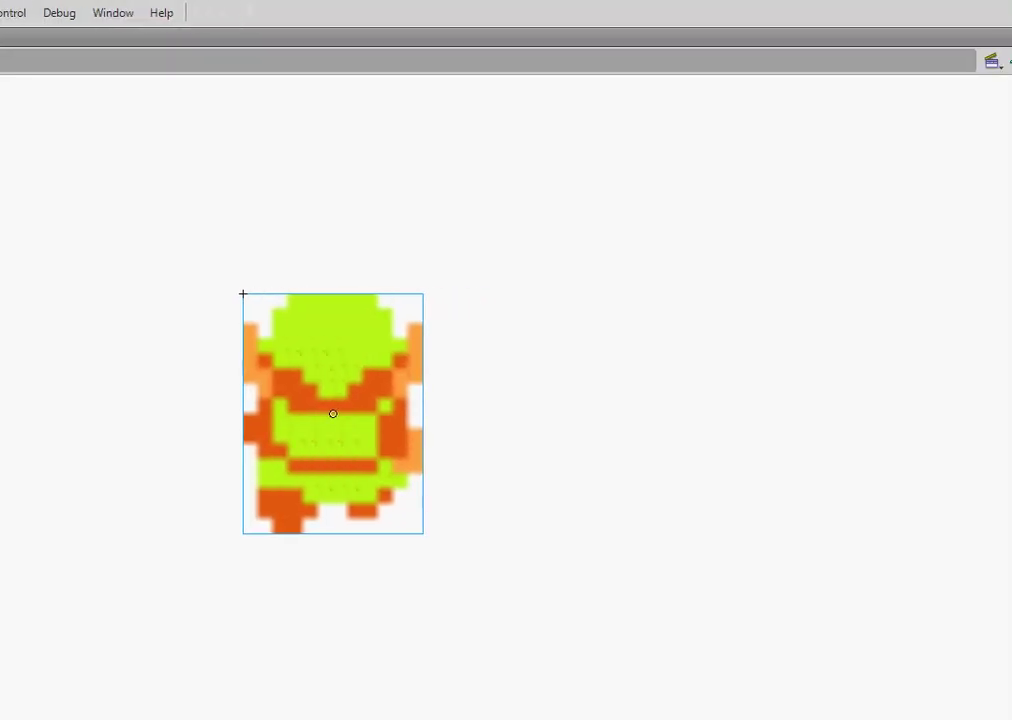
pyautogui.click(937, 163)
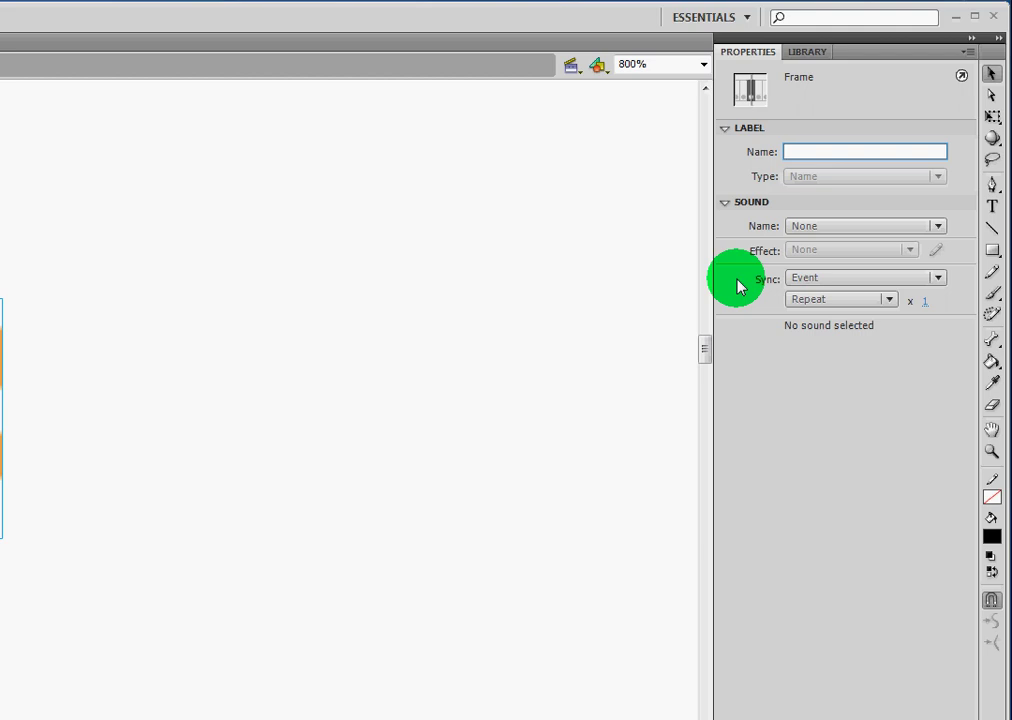
pyautogui.write('linkFacingBack')
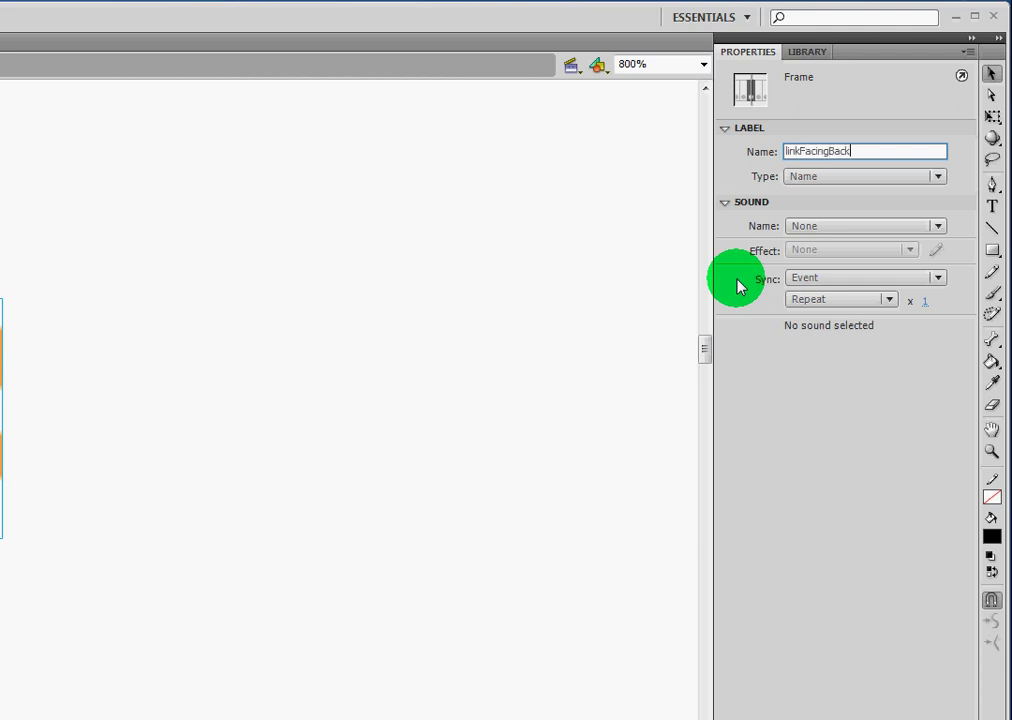
pyautogui.press('Return')
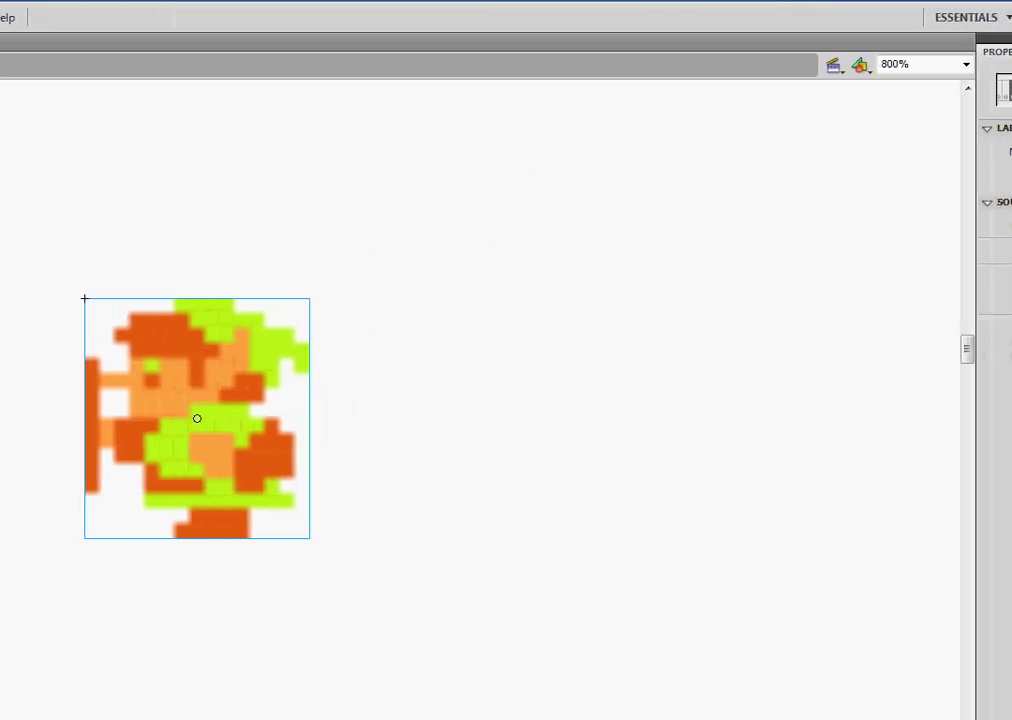
# Label the left-facing pose frame linkFacingLeft, correcting a mistyped character.
pyautogui.click(866, 154)
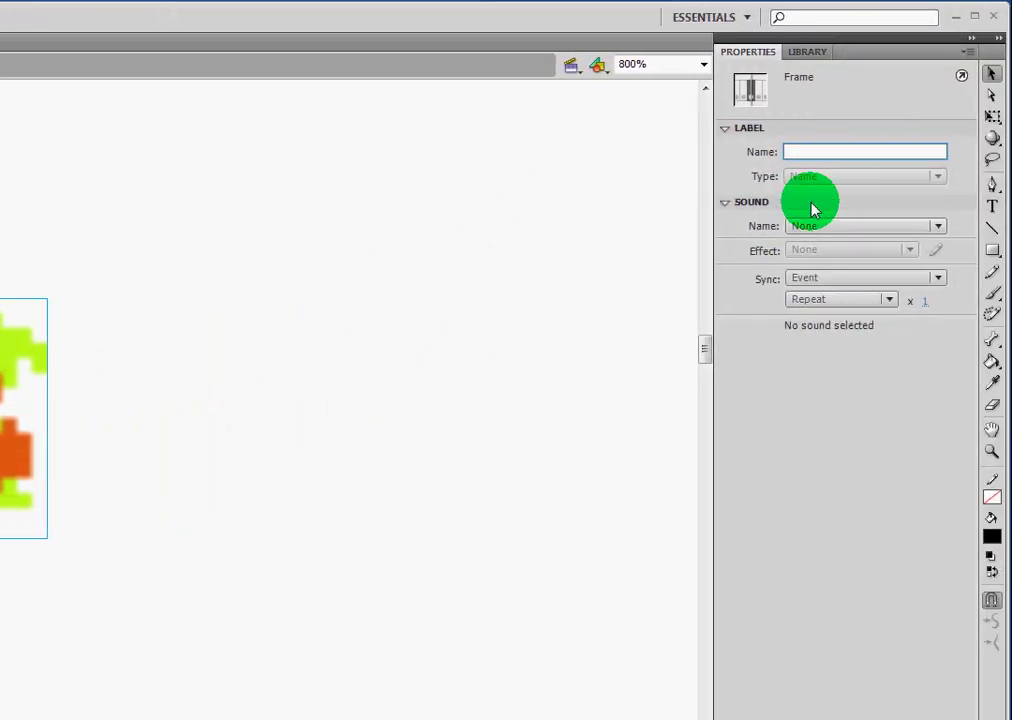
pyautogui.write('K')
pyautogui.press('BackSpace')
pyautogui.press('BackSpace')
pyautogui.press('BackSpace')
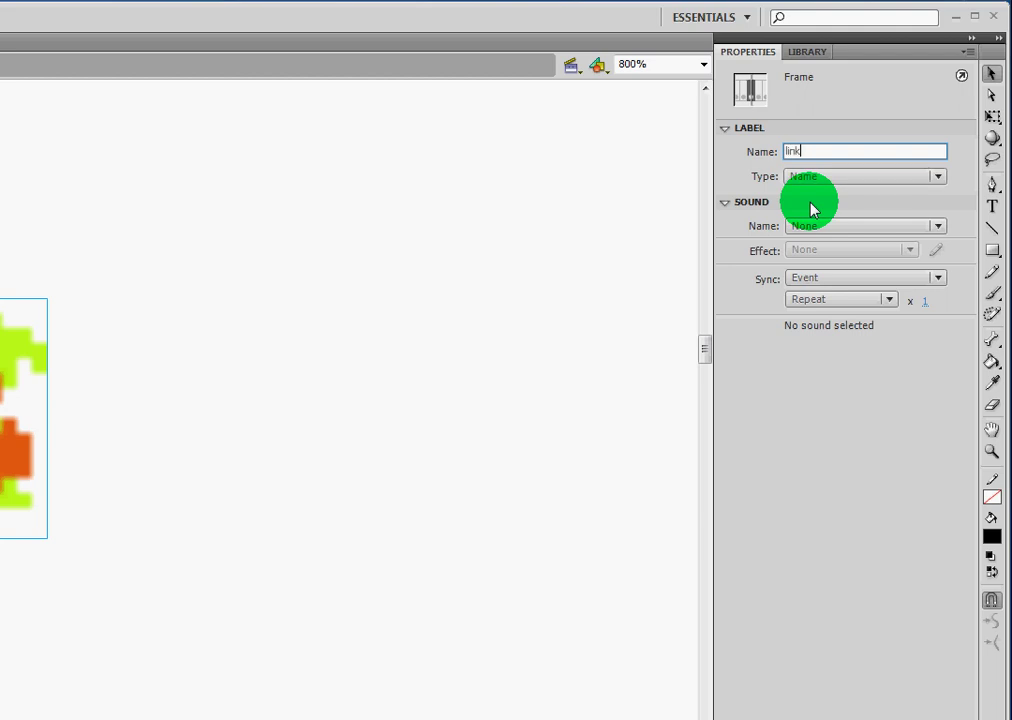
pyautogui.press('Return')
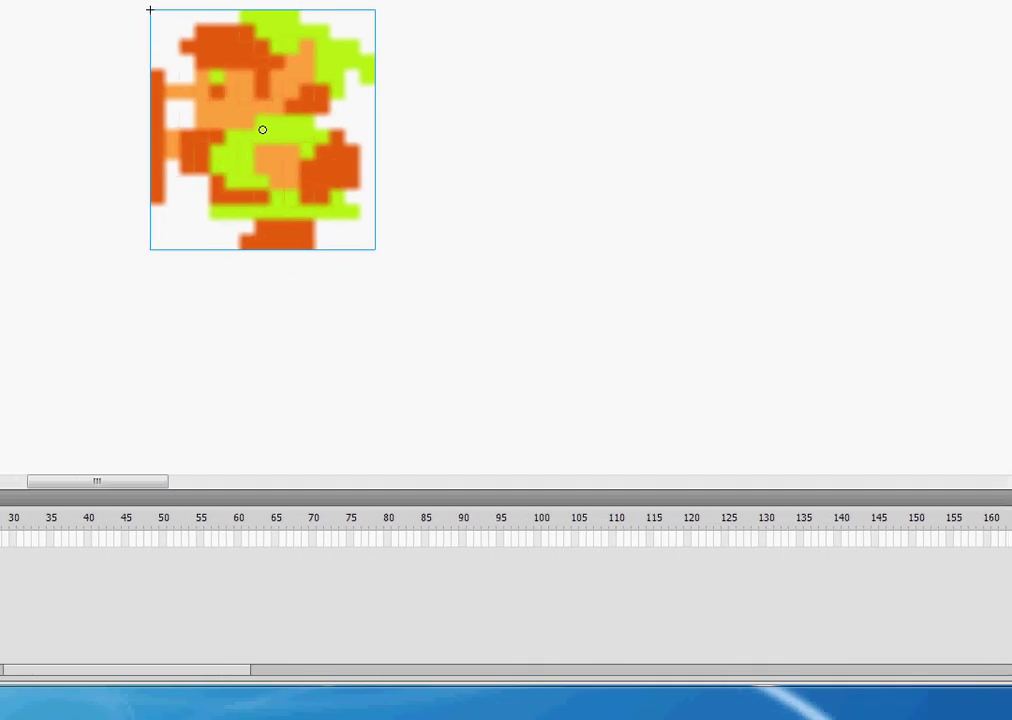
# Select the right-facing sprite frame and label it linkFacingRight.
pyautogui.click(18, 537)
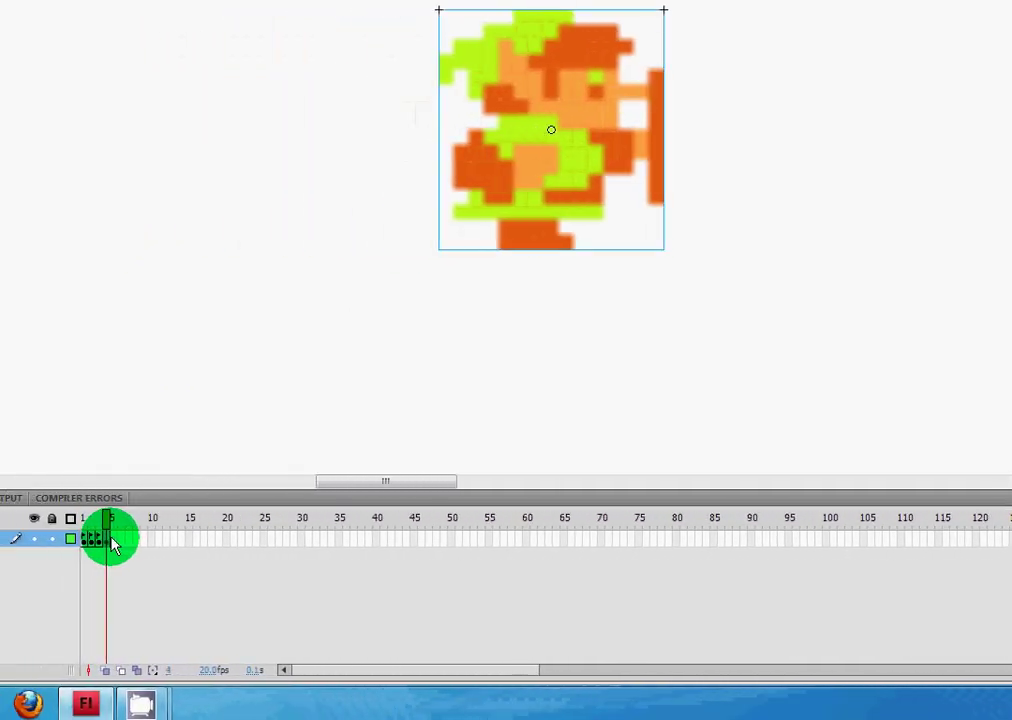
pyautogui.click(248, 232)
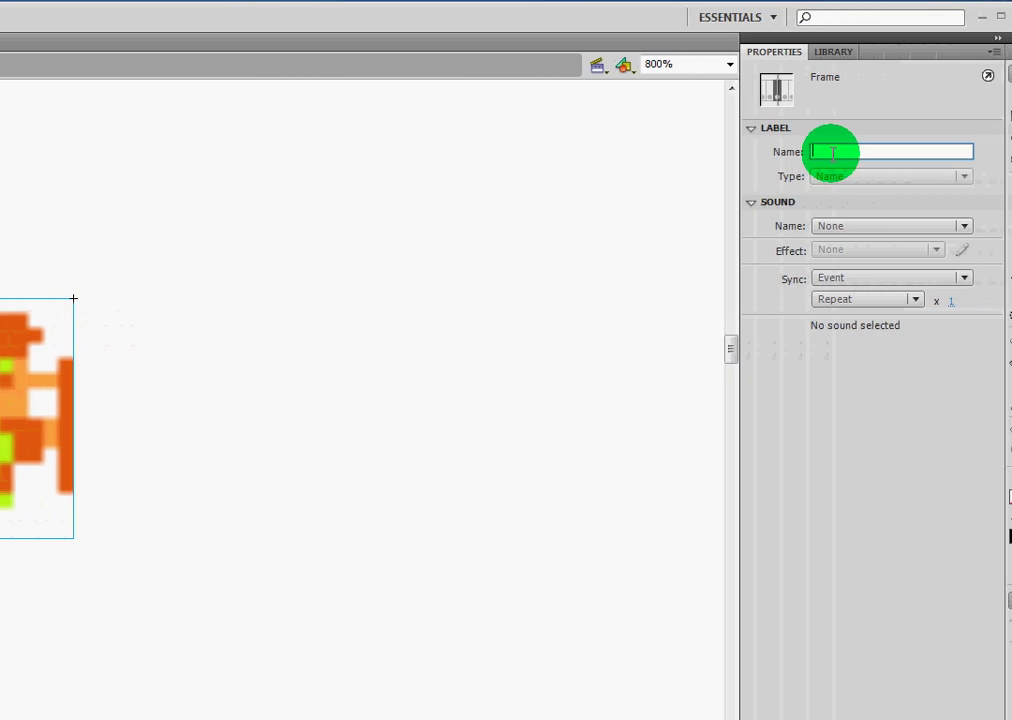
pyautogui.write('link')
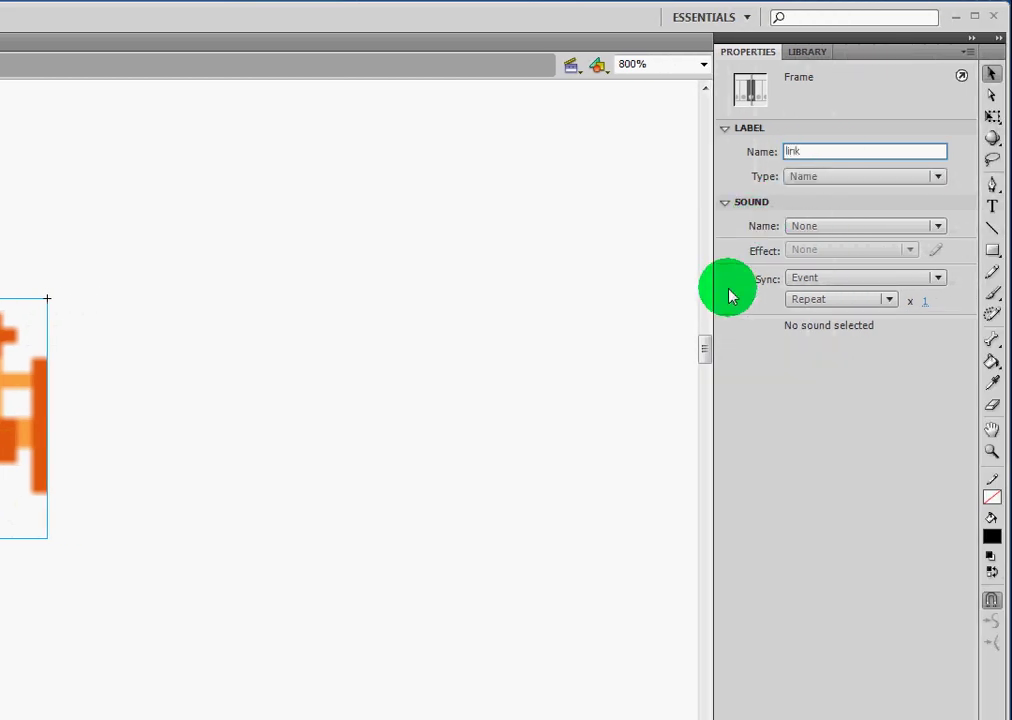
pyautogui.write('FacingRight')
pyautogui.press('Return')
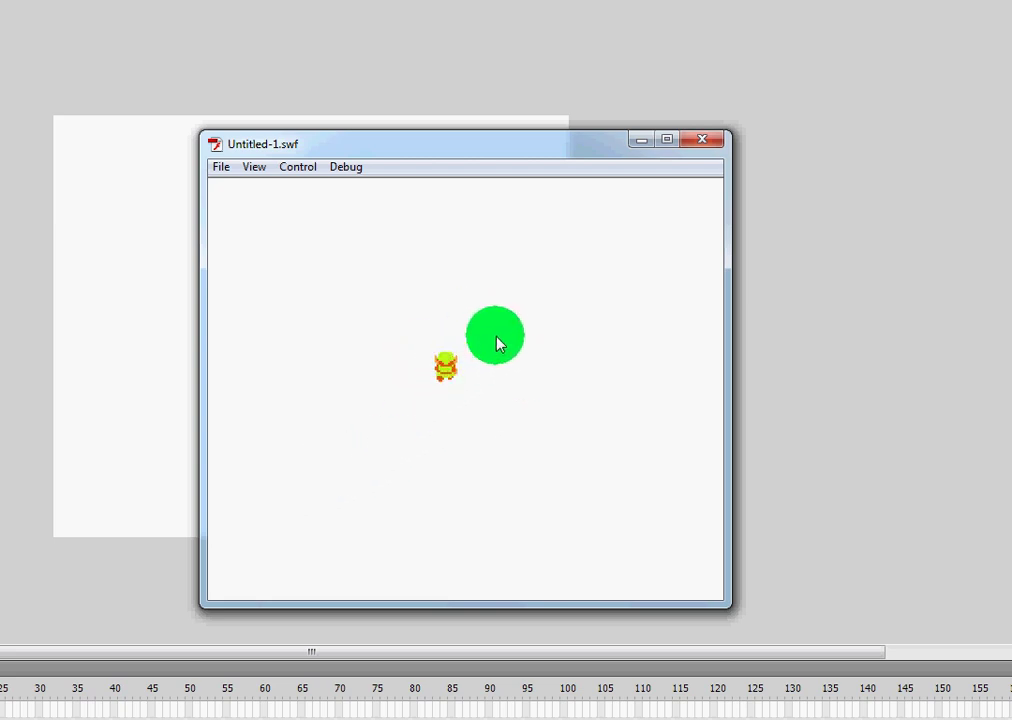
# Close the Untitled-1.swf test preview window.
pyautogui.click(702, 141)
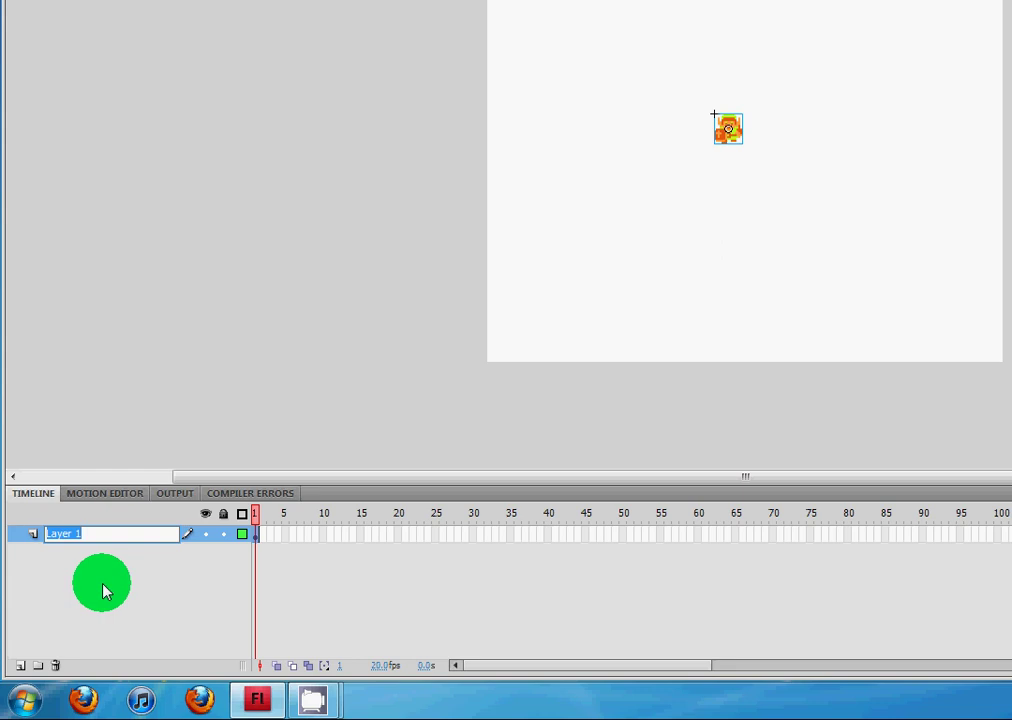
# Rename Layer 1 to Sprites.
pyautogui.press('BackSpace')
pyautogui.write('Sprites')
pyautogui.press('Return')
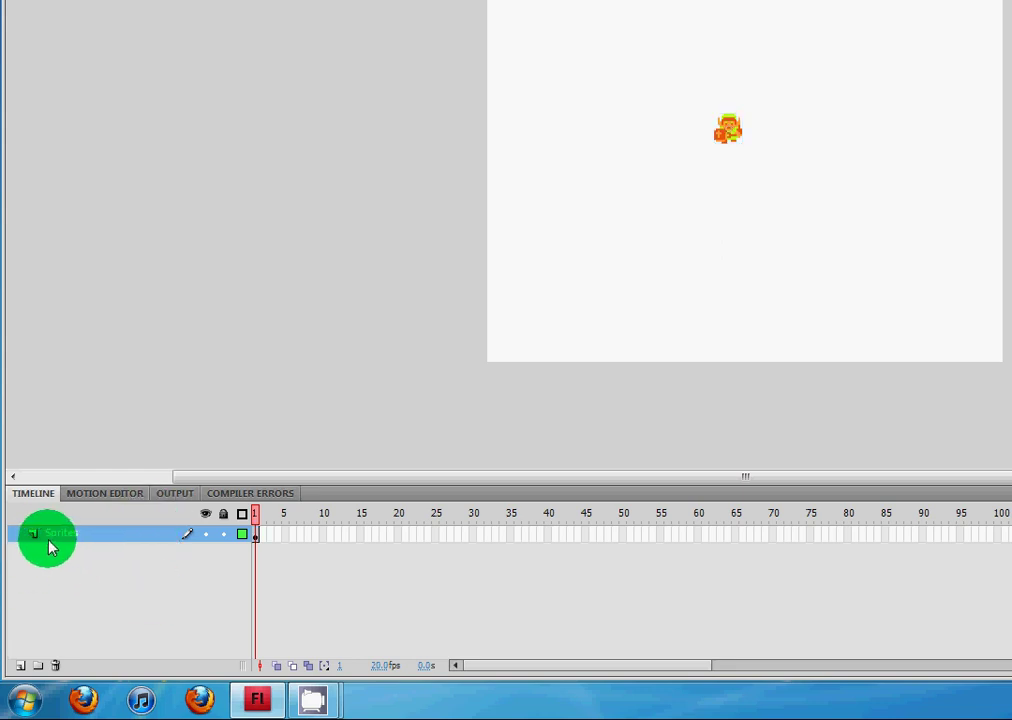
# Add a new layer above Sprites and name it Actions.
pyautogui.click(20, 666)
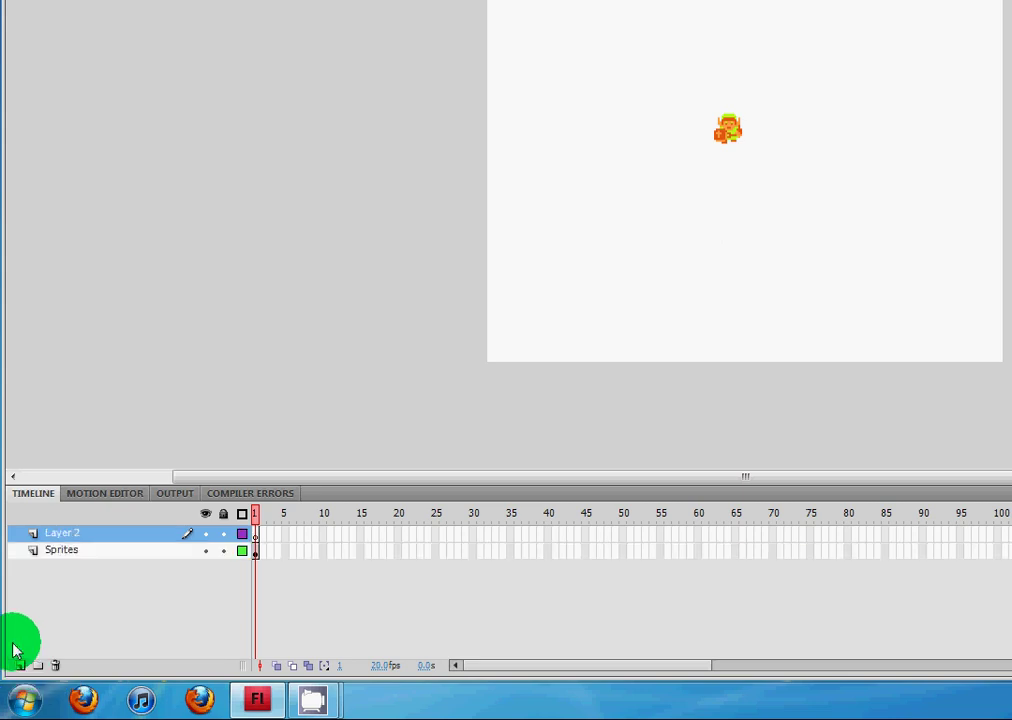
pyautogui.click(62, 538)
pyautogui.doubleClick(64, 538)
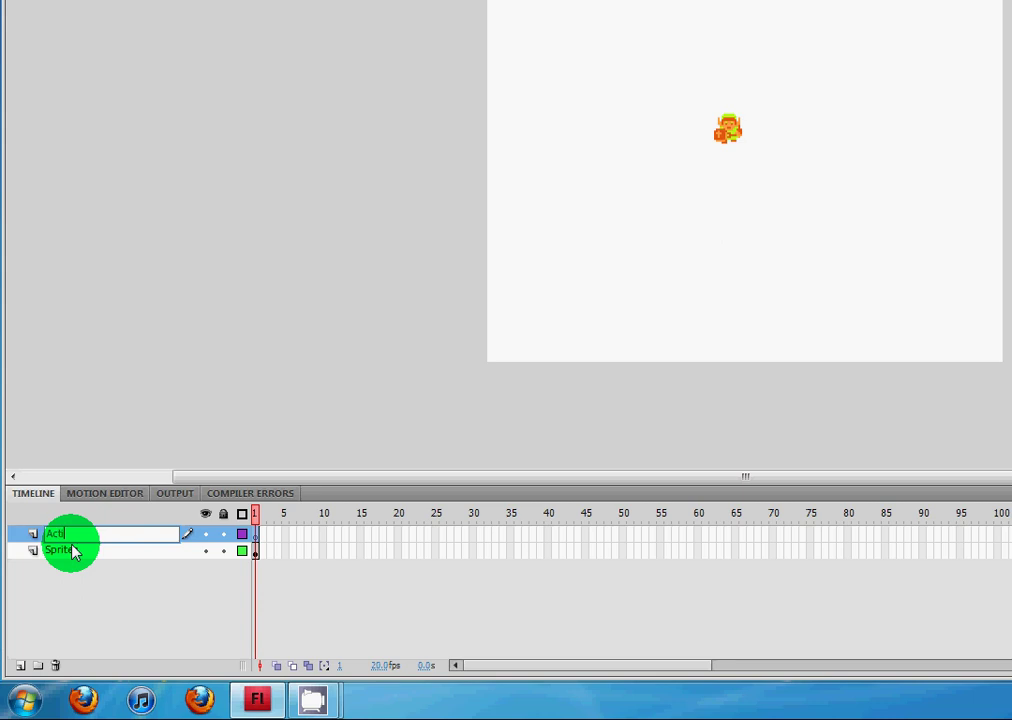
pyautogui.write('Actions')
pyautogui.press('Return')
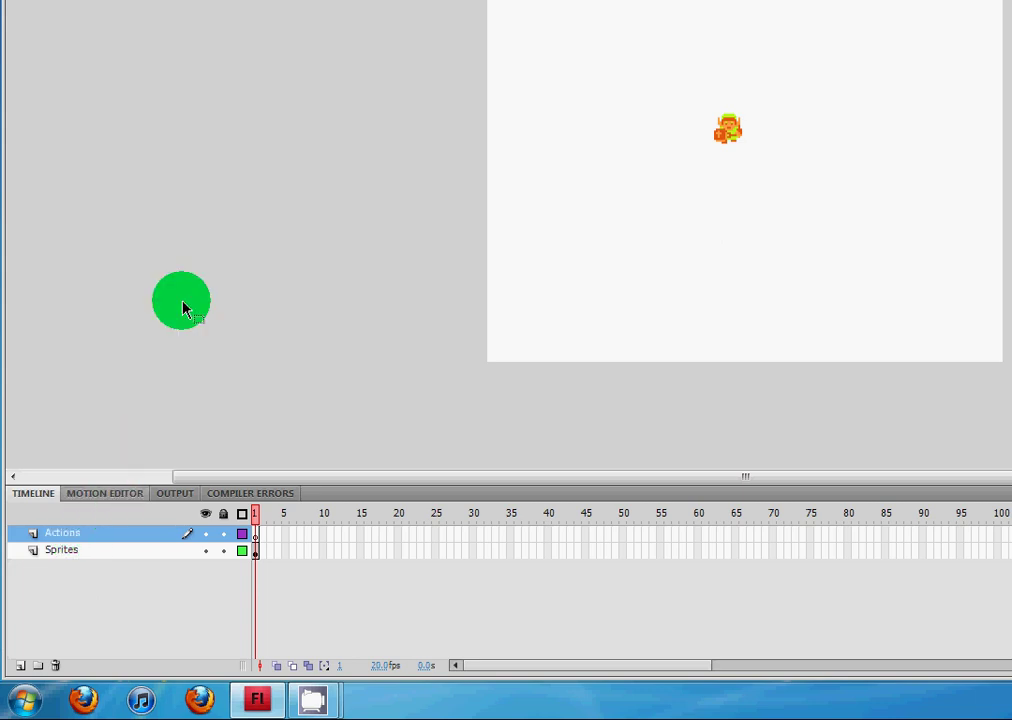
pyautogui.click(485, 17)
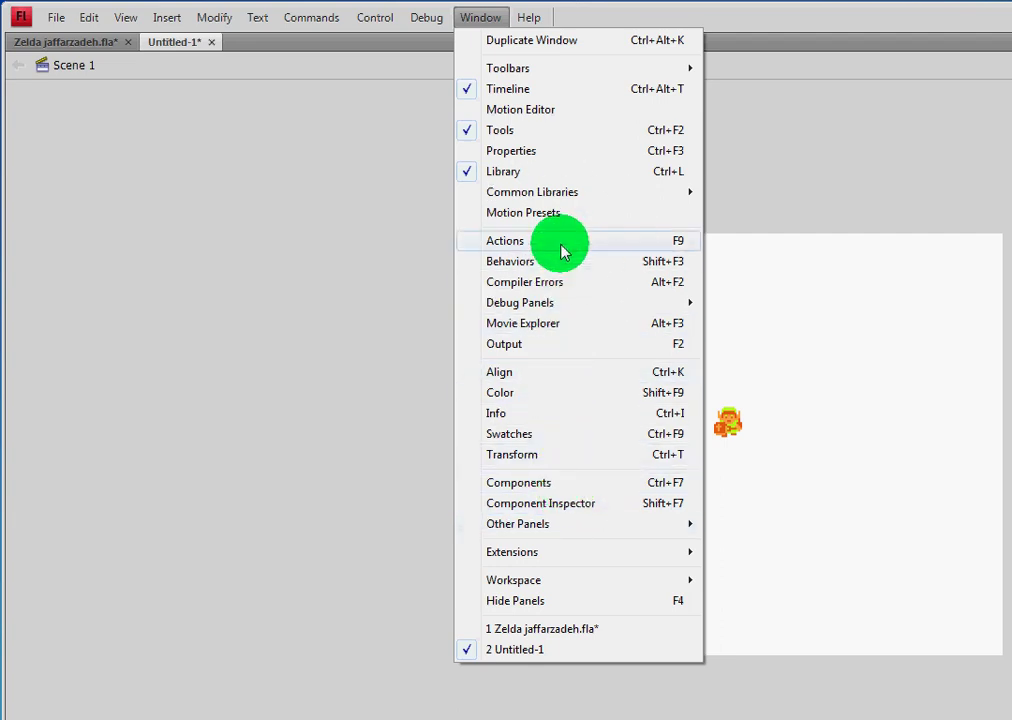
pyautogui.click(480, 20)
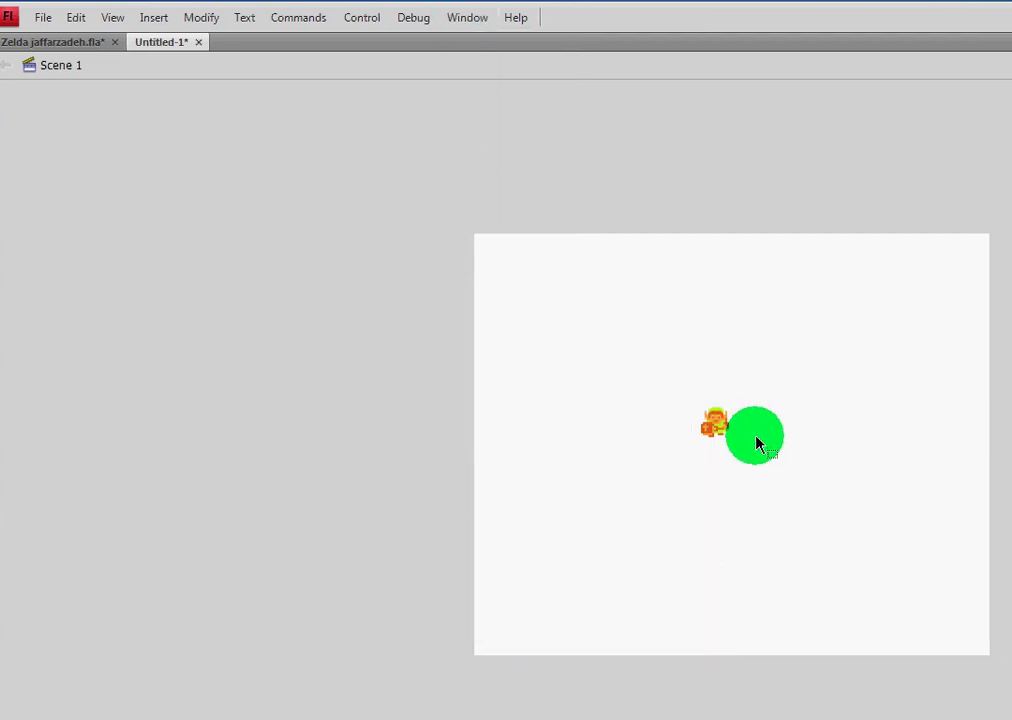